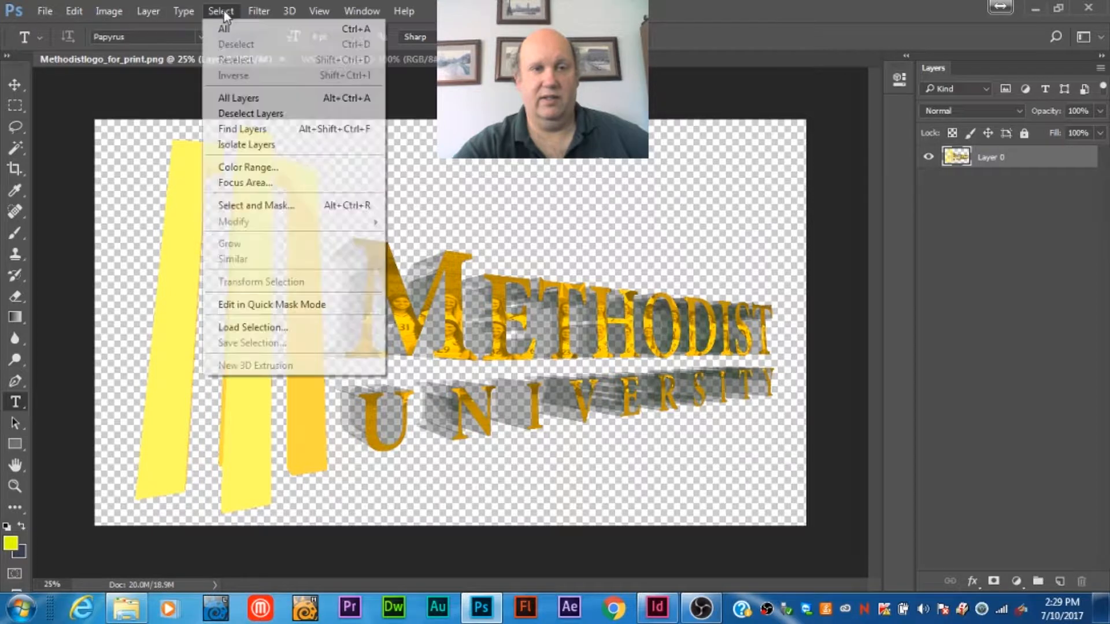
# Step: Select the entire Methodist University logo image and copy it
pyautogui.click(229, 26)
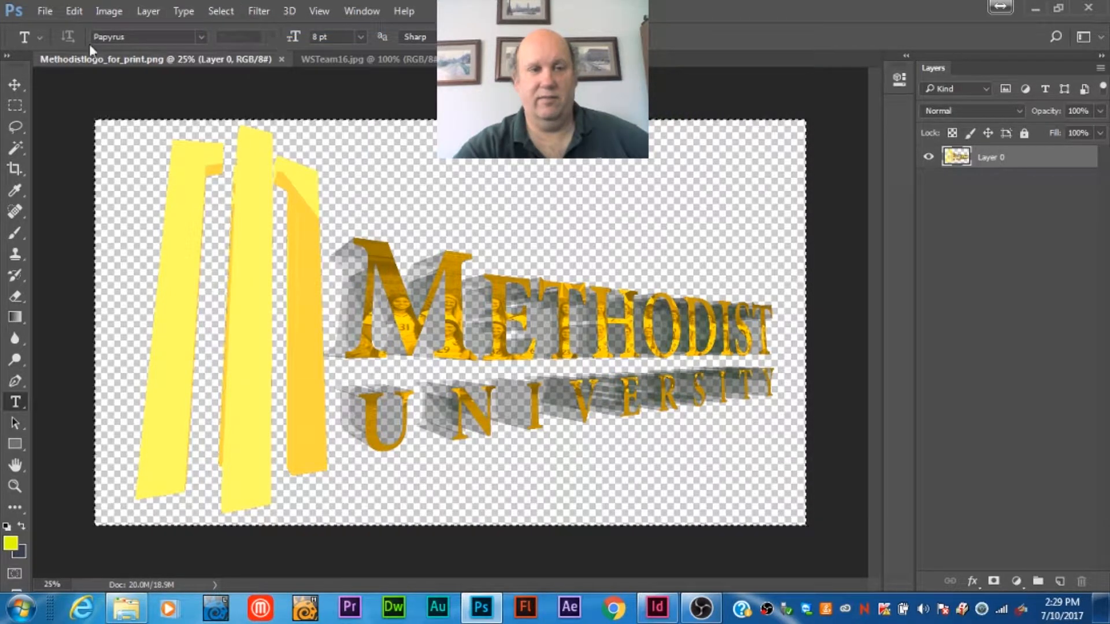
pyautogui.click(70, 10)
pyautogui.click(137, 116)
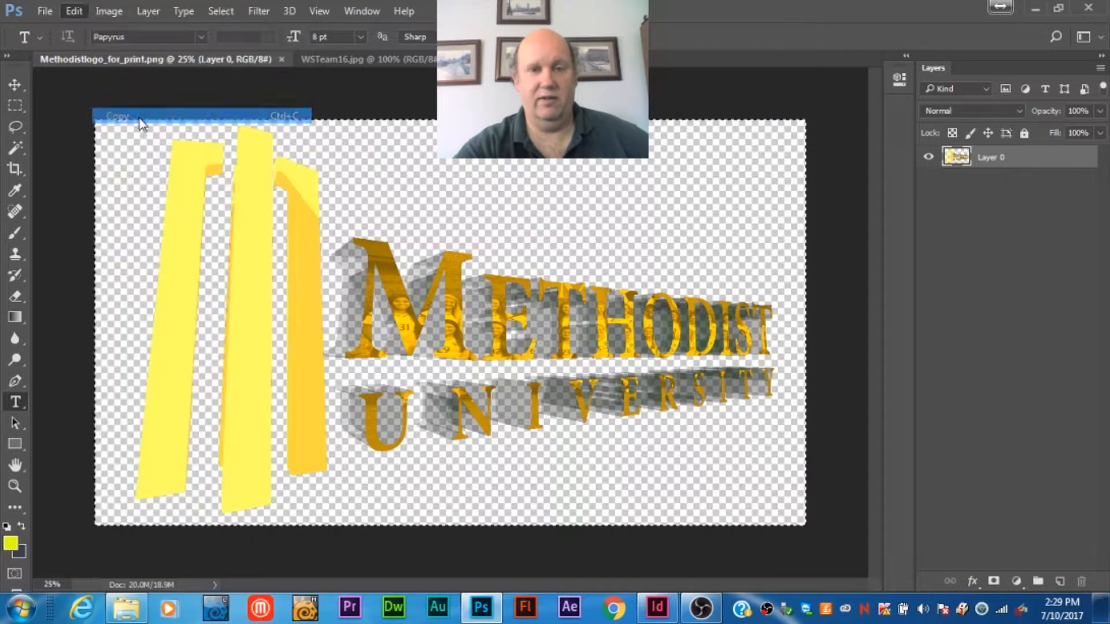
# Step: Paste the copied logo into the WSTeam16.jpg team photo
pyautogui.click(349, 61)
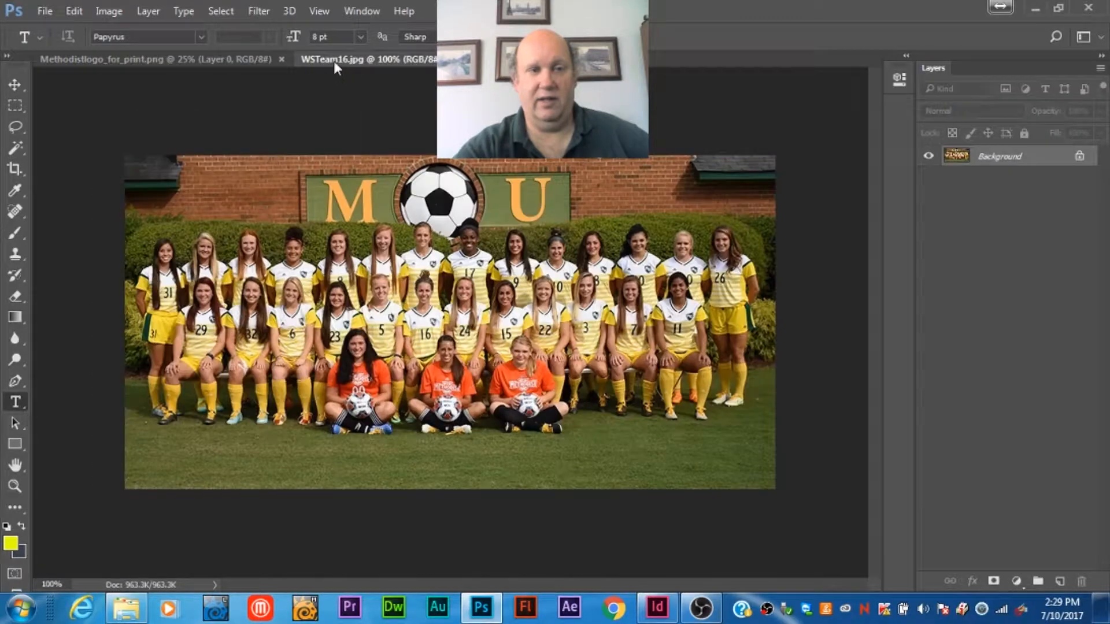
pyautogui.click(71, 11)
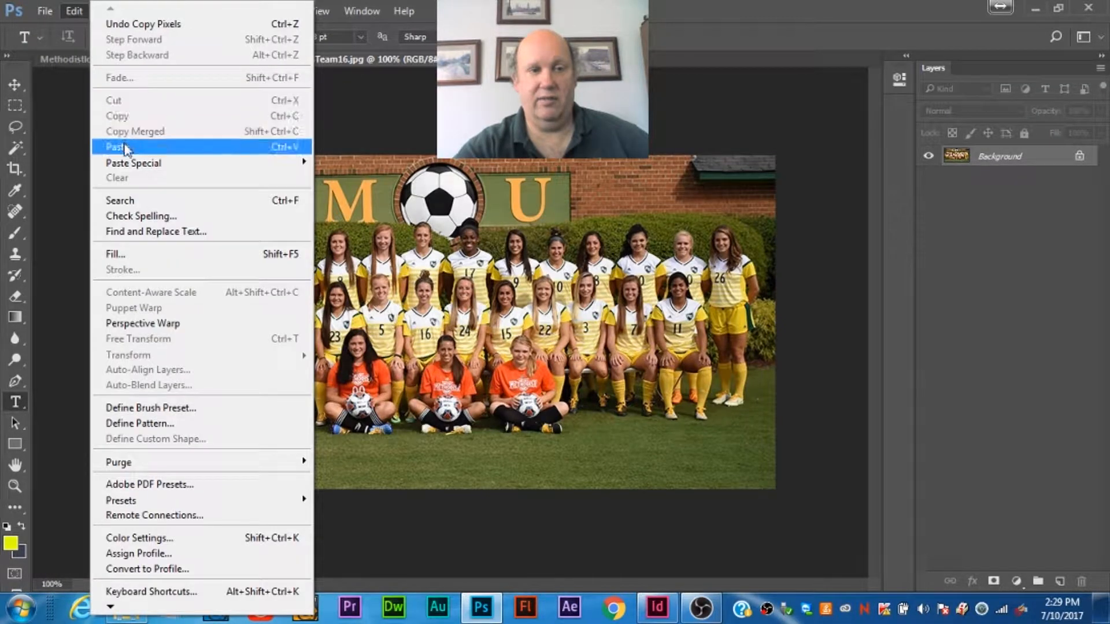
pyautogui.click(113, 147)
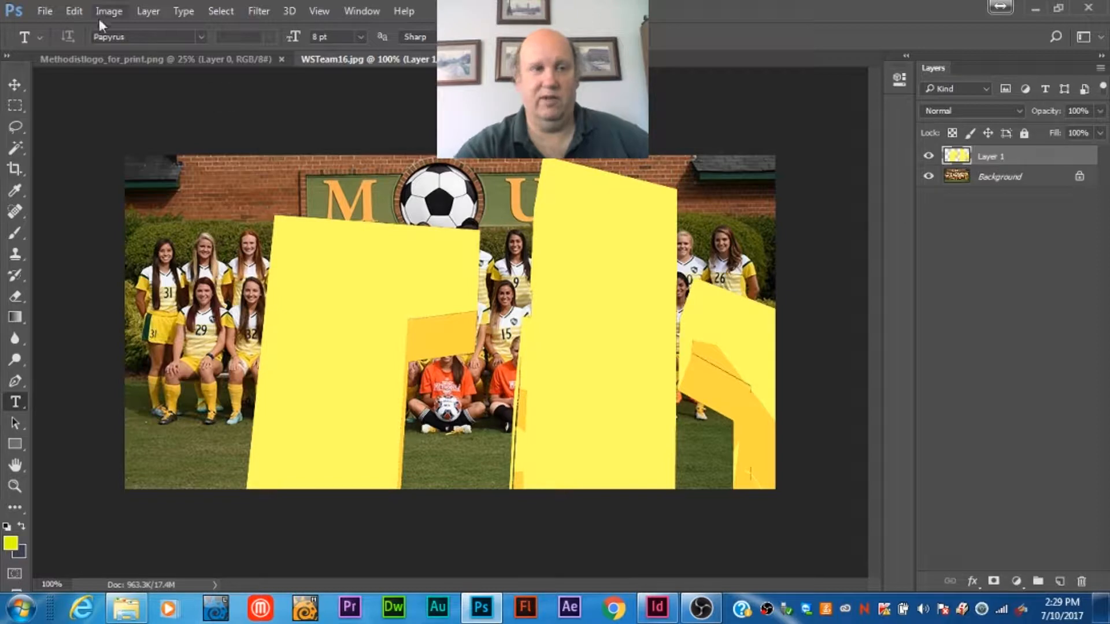
# Step: Scale the pasted logo down to about 20% in both directions and place it over the team photo
pyautogui.click(74, 10)
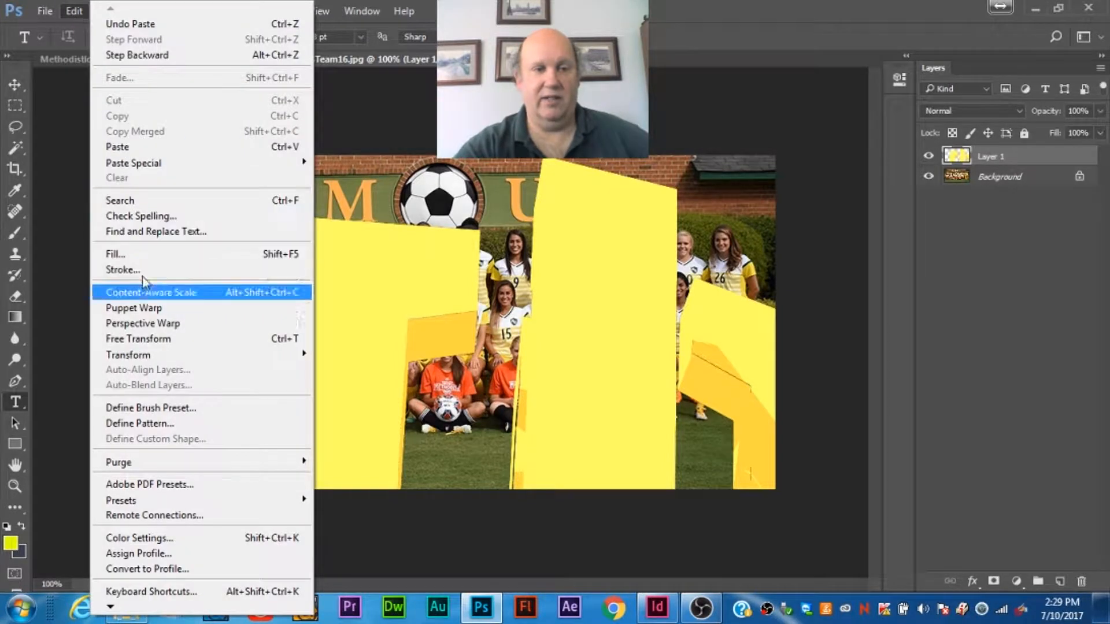
pyautogui.moveTo(164, 356)
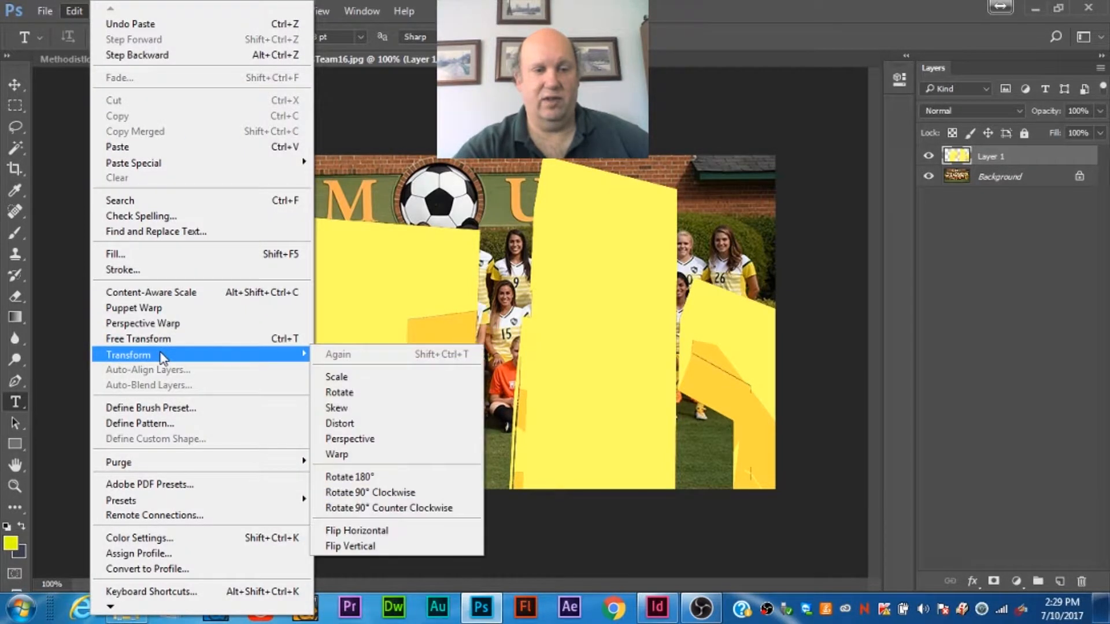
pyautogui.click(347, 377)
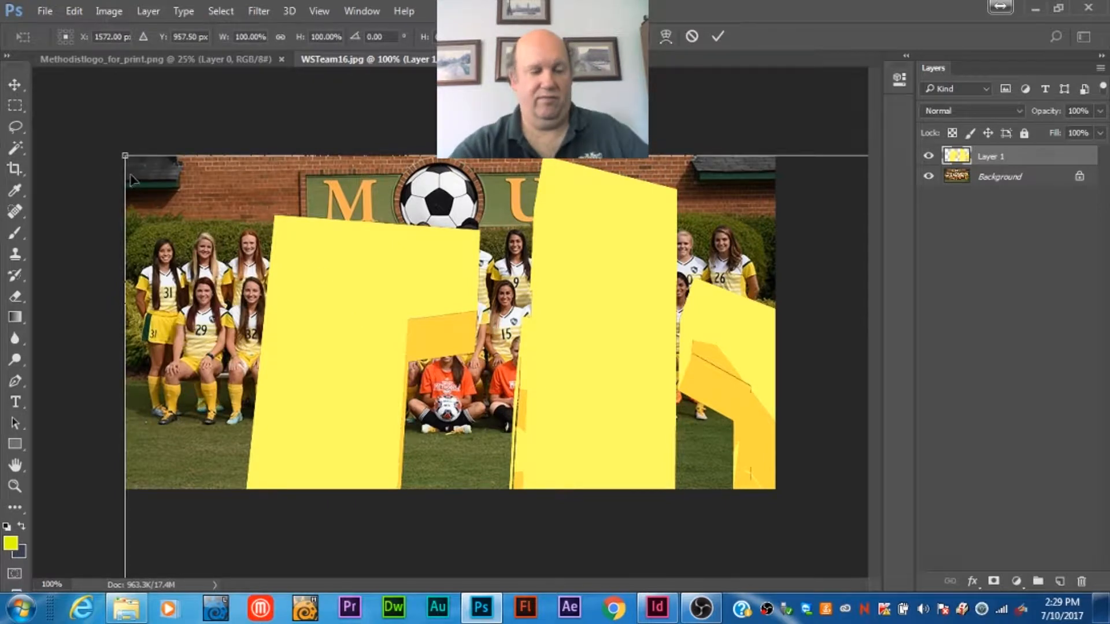
pyautogui.moveTo(125, 155); pyautogui.dragTo(195, 189)
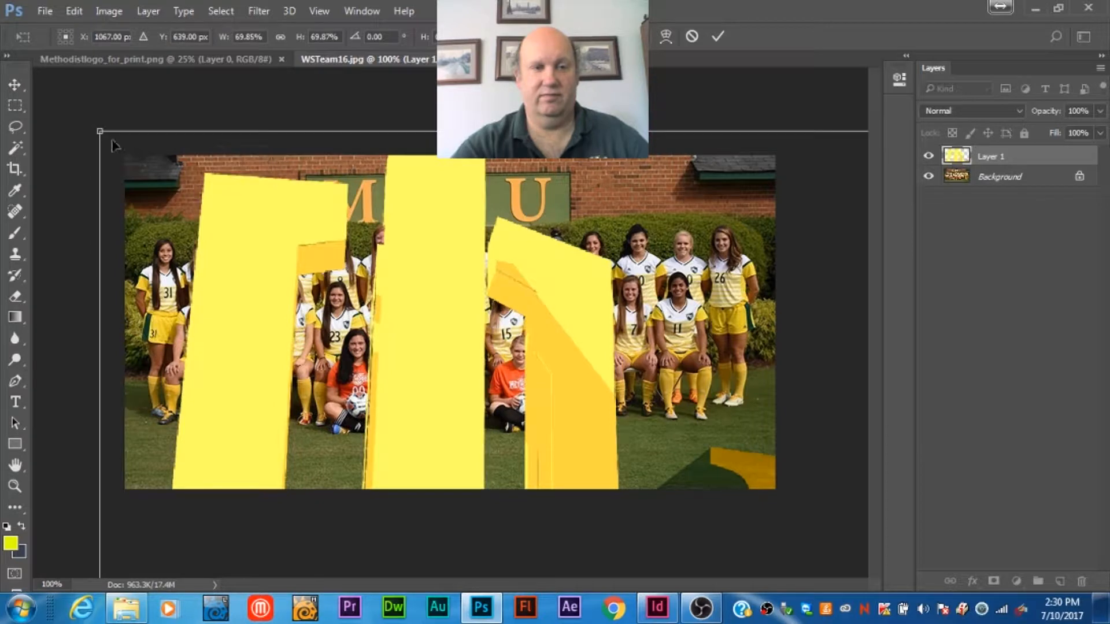
pyautogui.moveTo(100, 132); pyautogui.dragTo(470, 340)
pyautogui.moveTo(545, 390); pyautogui.dragTo(196, 197)
pyautogui.moveTo(123, 149); pyautogui.dragTo(260, 226)
pyautogui.moveTo(392, 327); pyautogui.dragTo(293, 267)
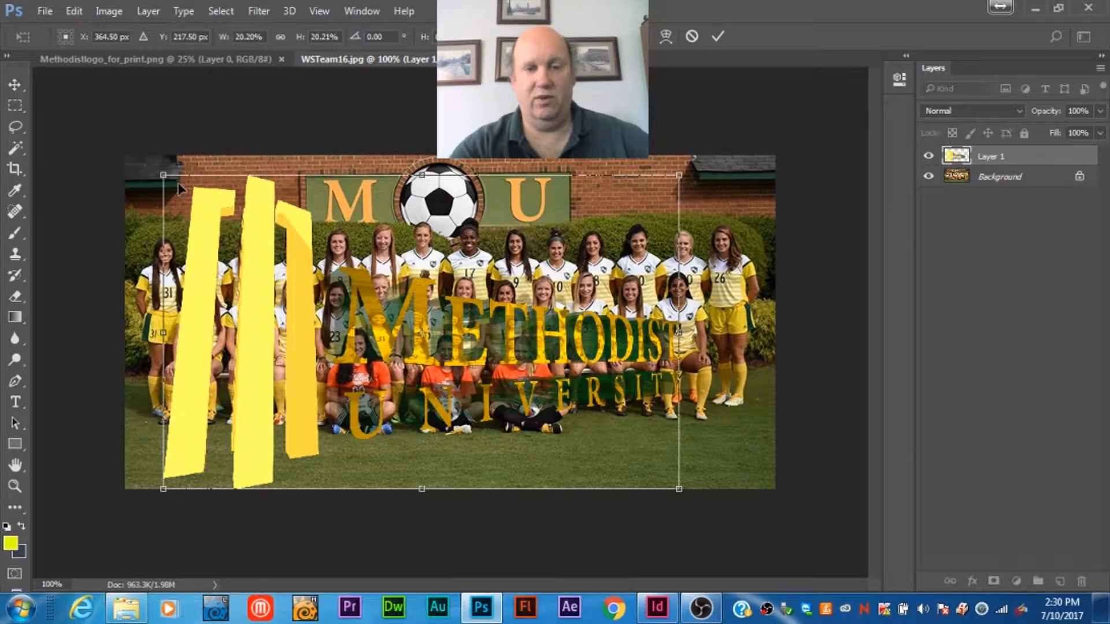
pyautogui.moveTo(407, 306); pyautogui.dragTo(426, 291)
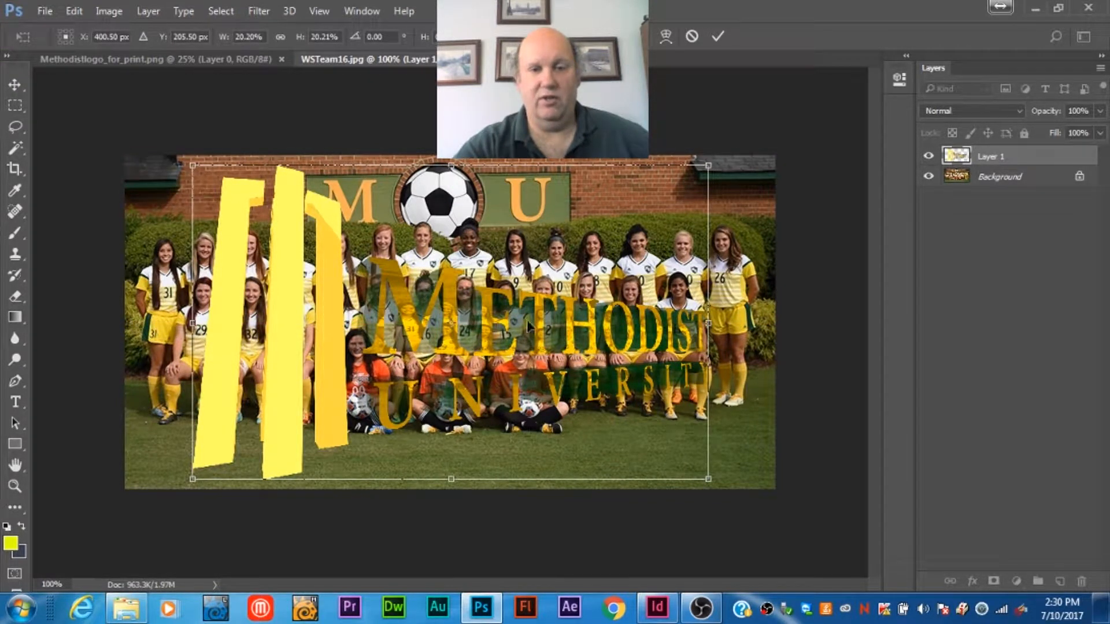
pyautogui.moveTo(536, 318); pyautogui.dragTo(498, 322)
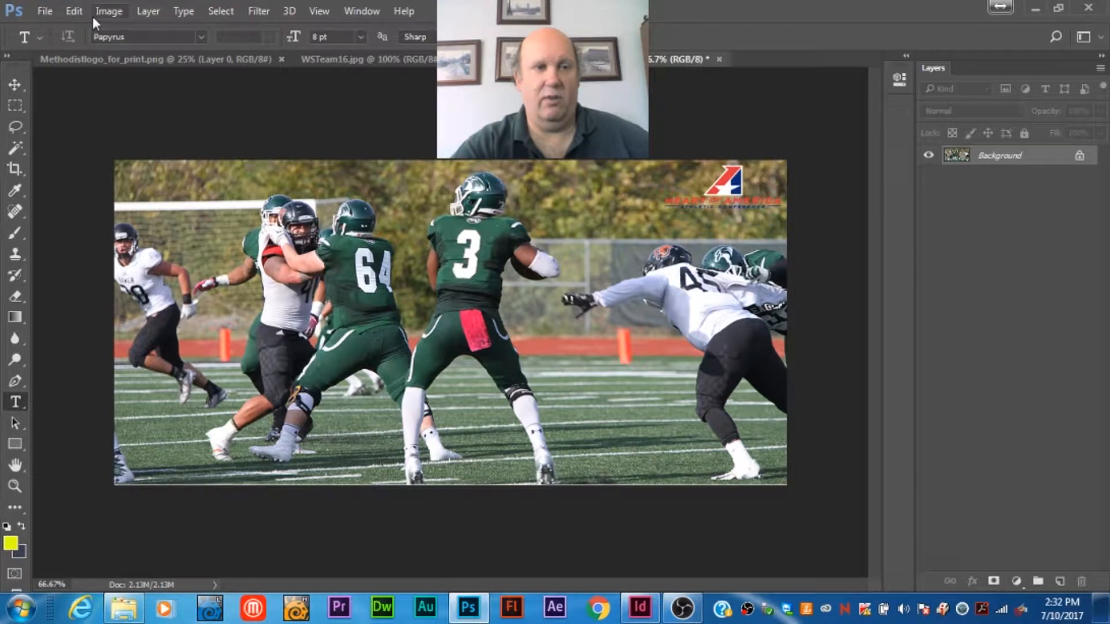
# Step: Paste the logo into the football photo, scale it to about 29% and align it with the photo's upper-left corner
pyautogui.click(76, 12)
pyautogui.click(134, 147)
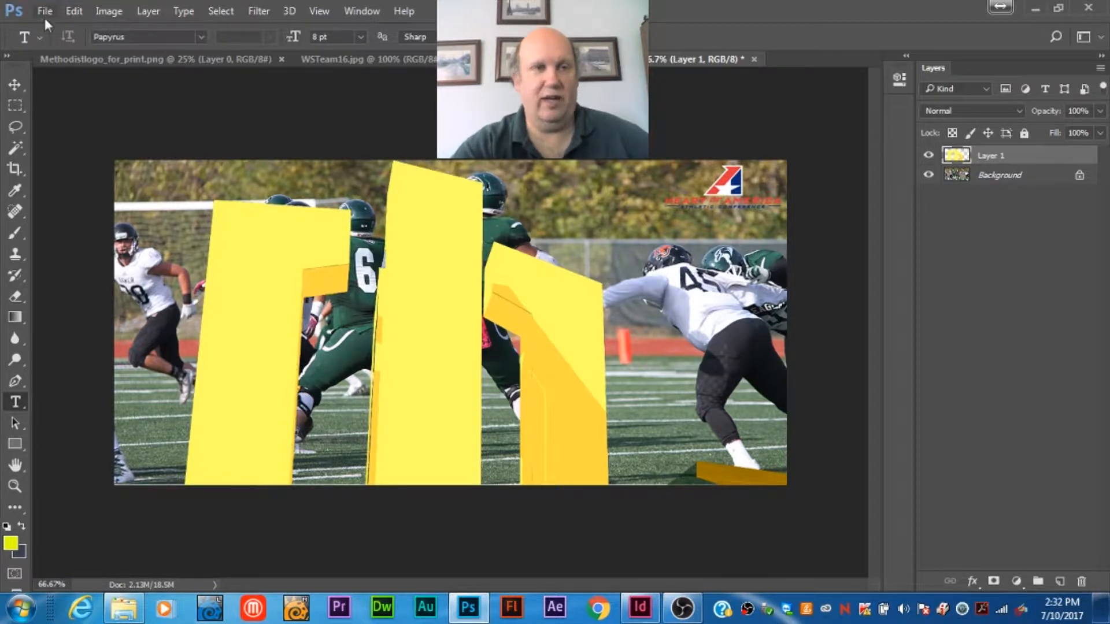
pyautogui.click(74, 11)
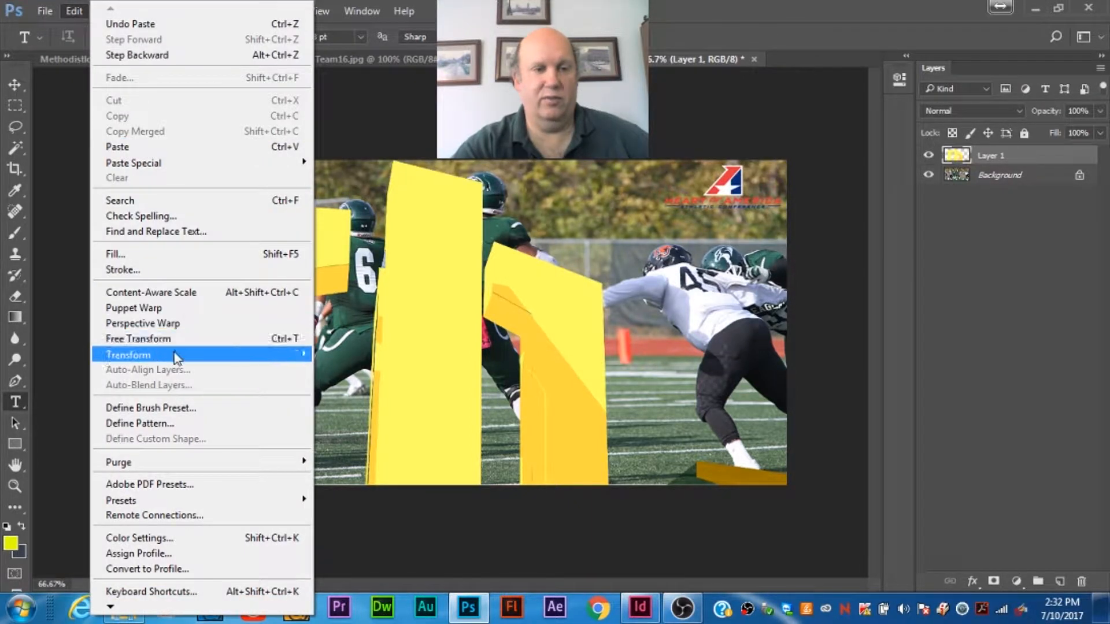
pyautogui.moveTo(176, 357)
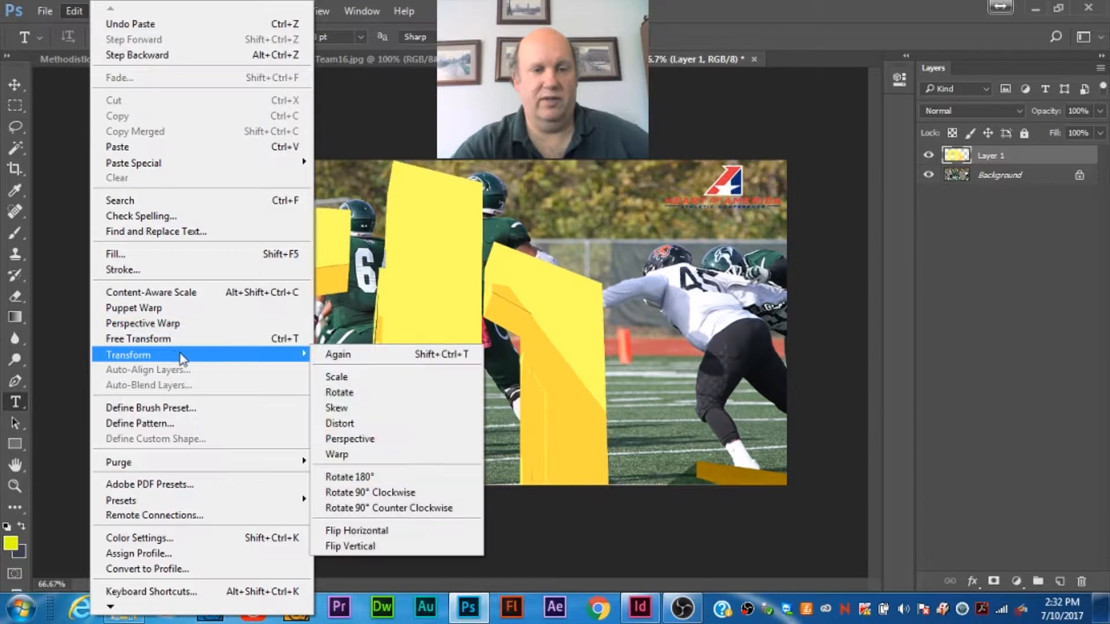
pyautogui.click(353, 380)
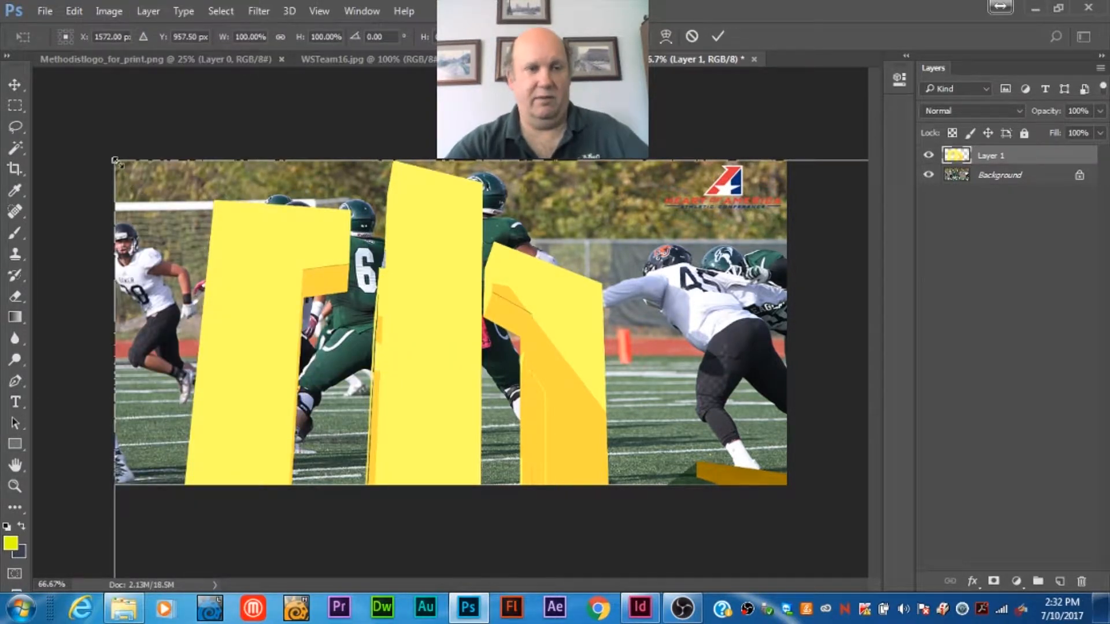
pyautogui.moveTo(119, 163); pyautogui.dragTo(200, 183)
pyautogui.moveTo(270, 244); pyautogui.dragTo(231, 212)
pyautogui.moveTo(137, 153); pyautogui.dragTo(205, 230)
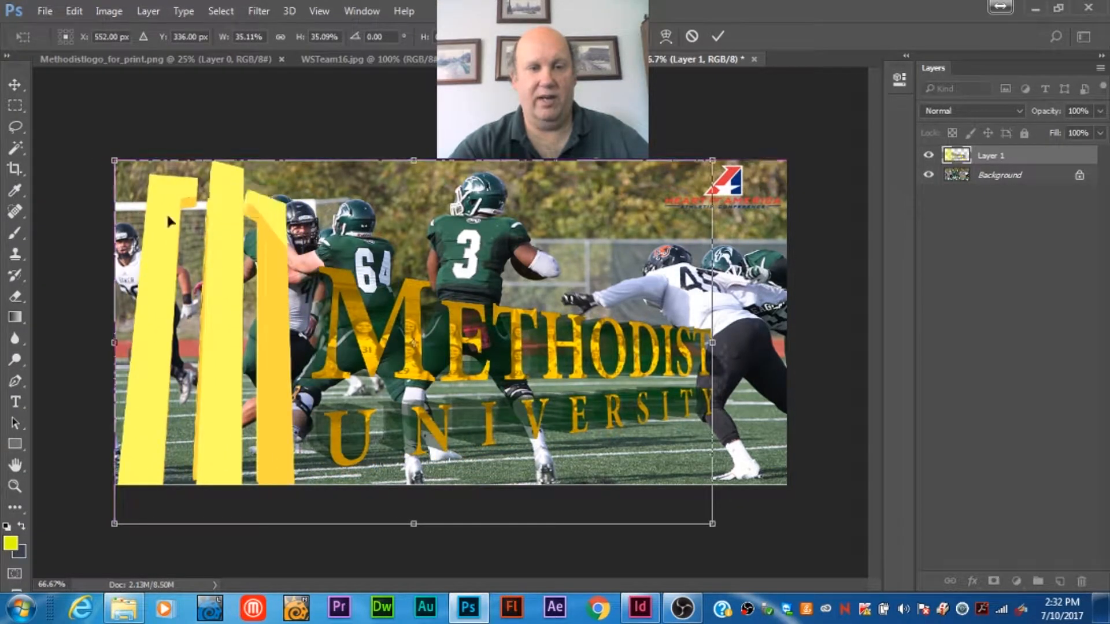
pyautogui.moveTo(111, 159); pyautogui.dragTo(211, 218)
pyautogui.moveTo(334, 335); pyautogui.dragTo(248, 280)
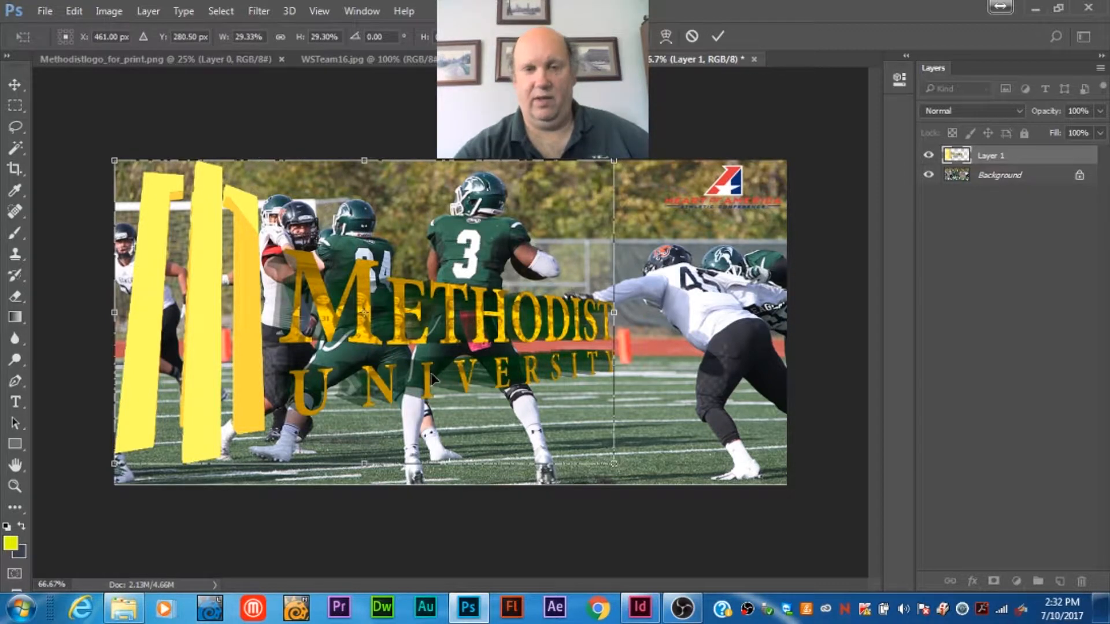
pyautogui.press('Return')
pyautogui.press('t')
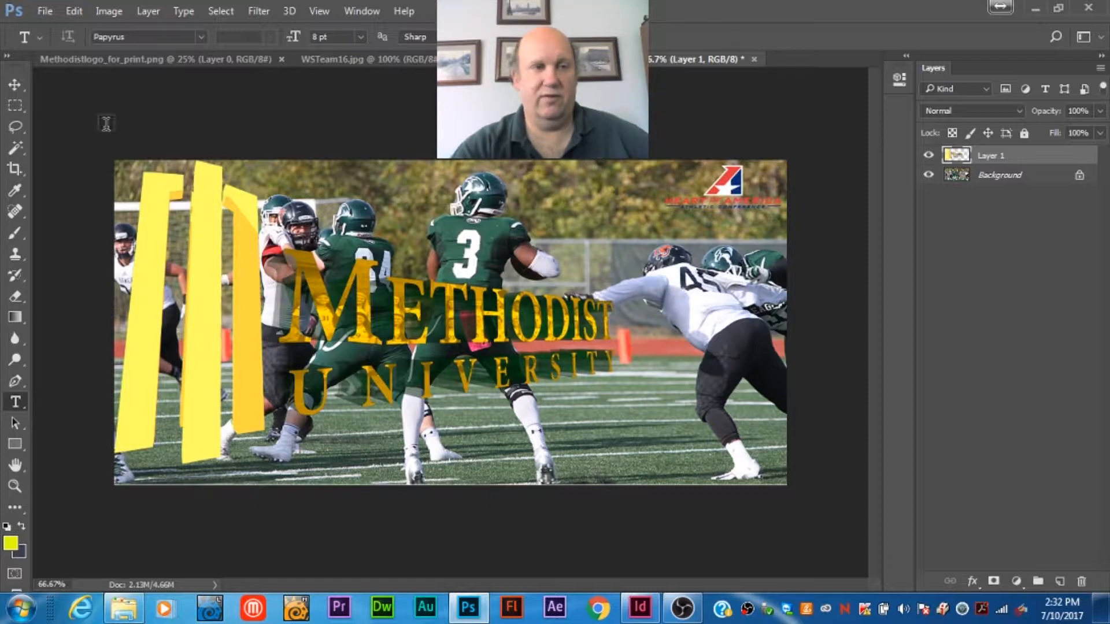
# Step: Crop the football image to a rectangular selection around the logo, cutting off the strip with the conference emblem
pyautogui.click(15, 105)
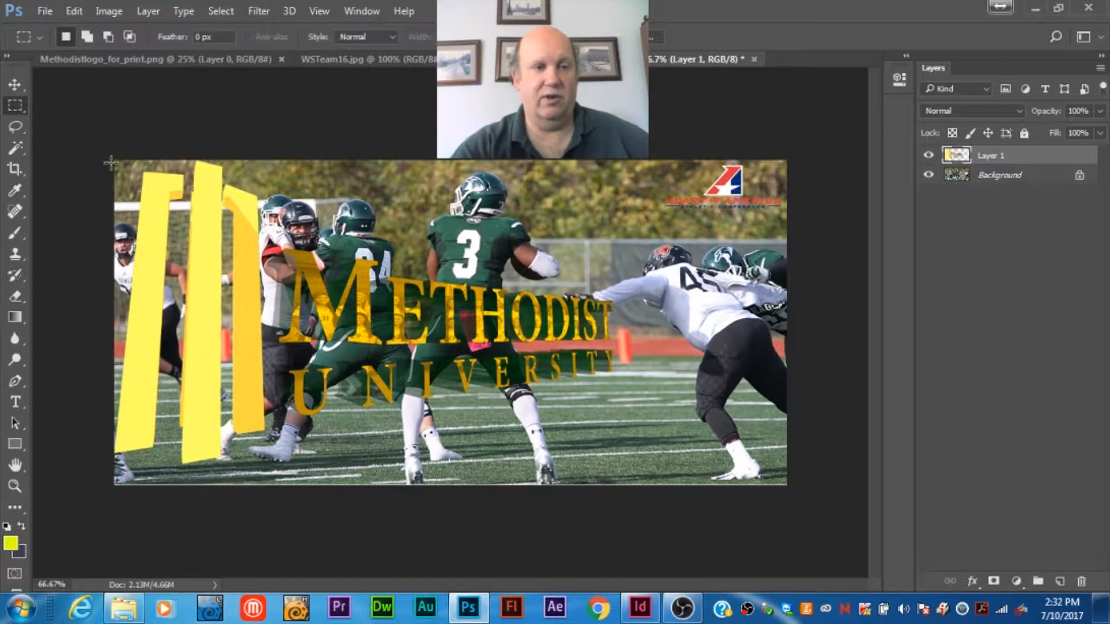
pyautogui.moveTo(118, 164); pyautogui.dragTo(634, 478)
pyautogui.moveTo(578, 392); pyautogui.dragTo(574, 395)
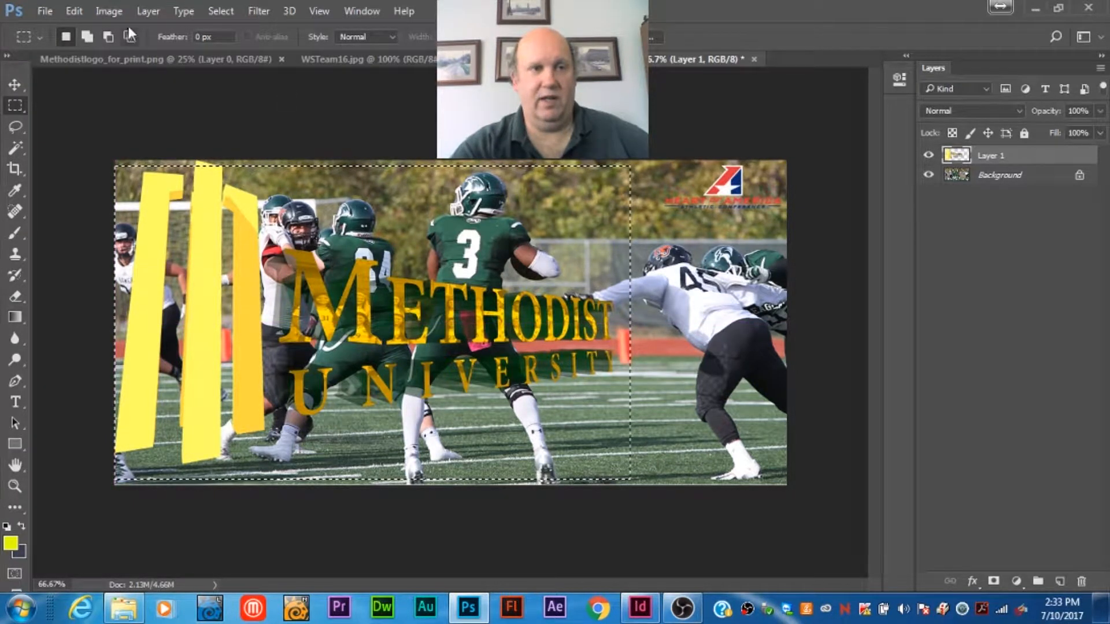
pyautogui.click(109, 11)
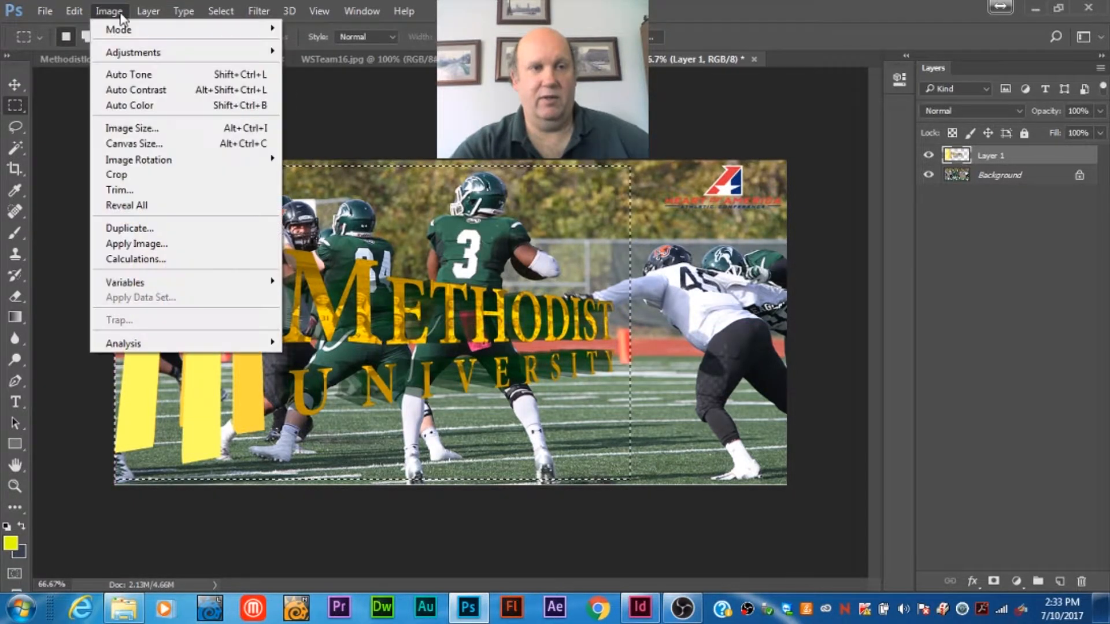
pyautogui.click(141, 174)
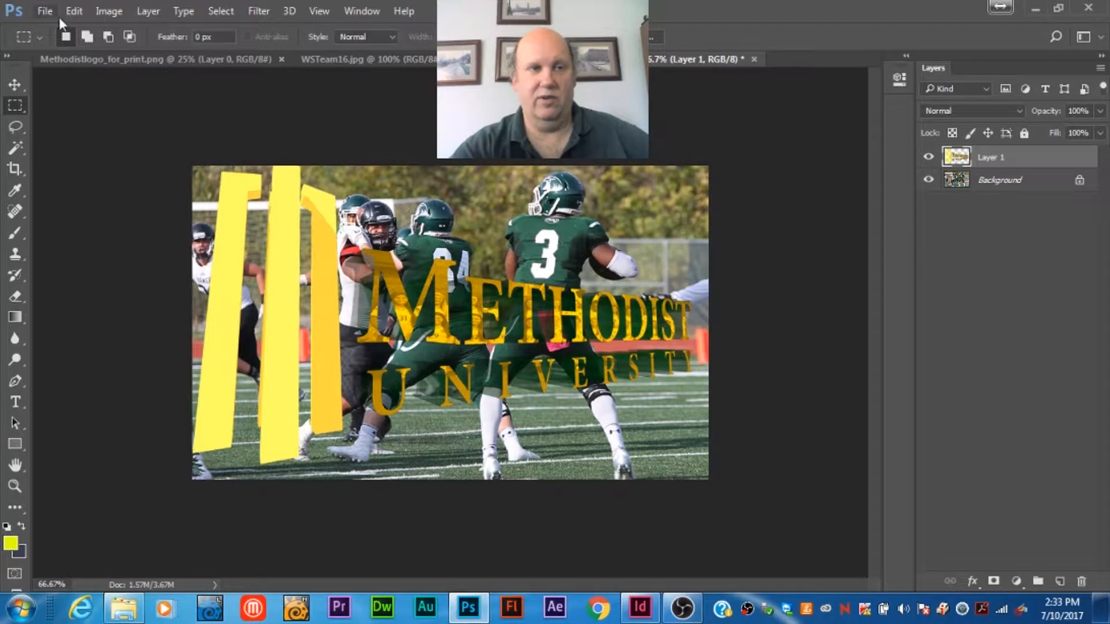
# Step: Save the composite in the videos folder as sportstalk in Photoshop format, with Maximize Compatibility enabled
pyautogui.click(44, 11)
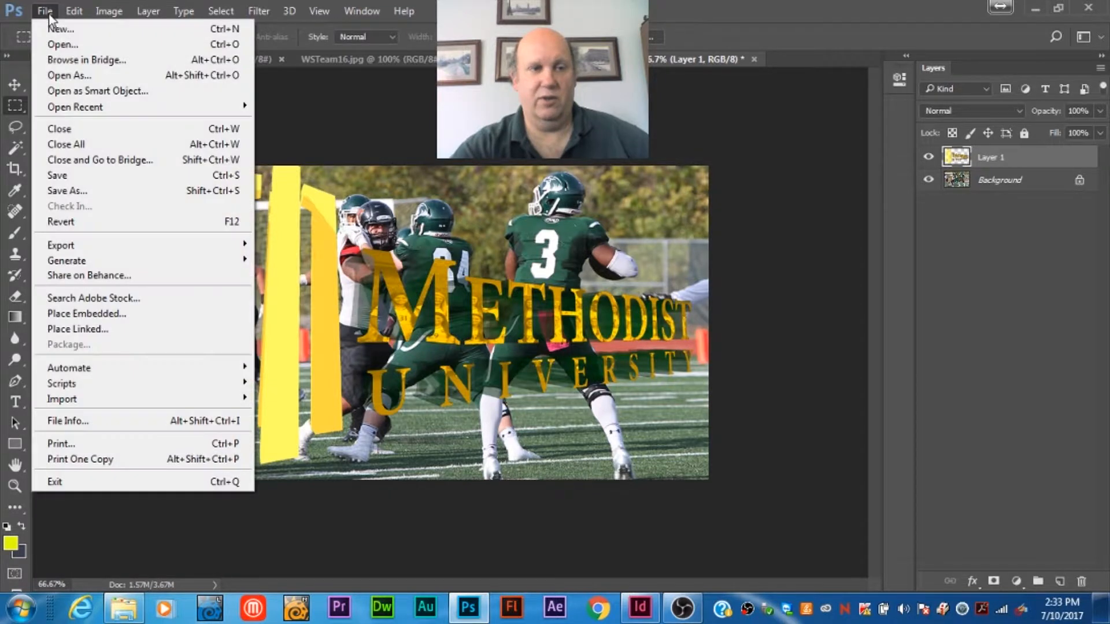
pyautogui.click(101, 190)
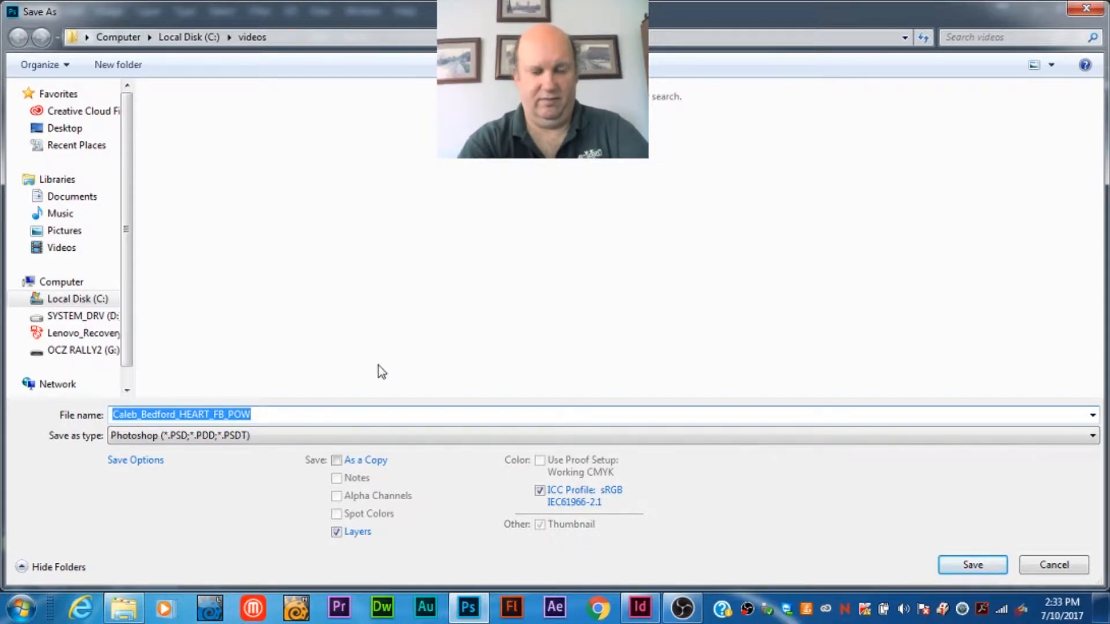
pyautogui.write('s')
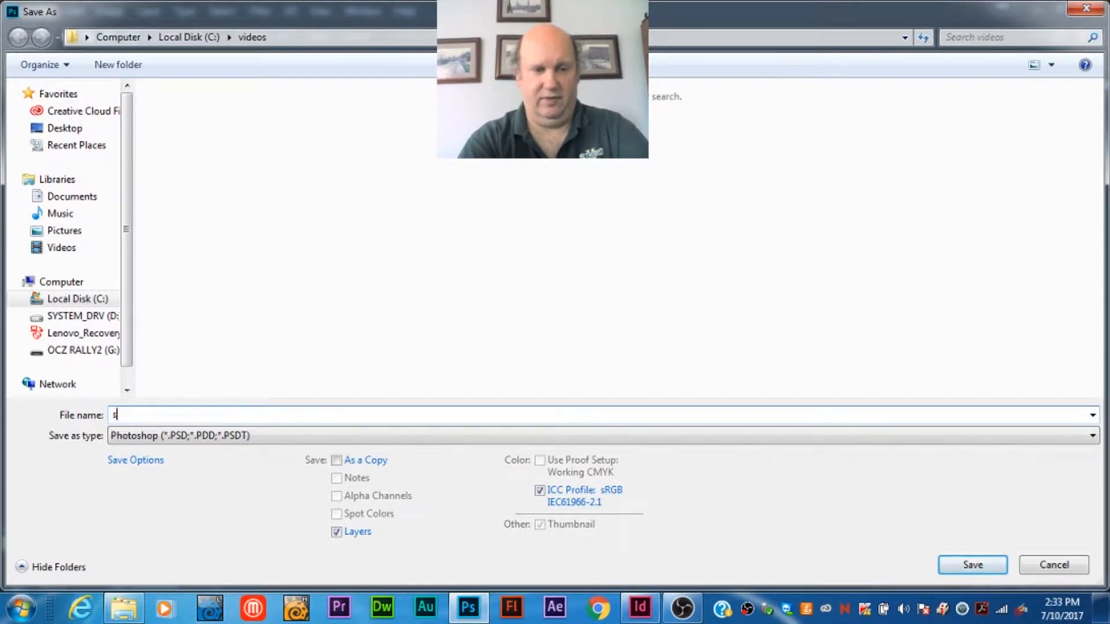
pyautogui.write('portstalk')
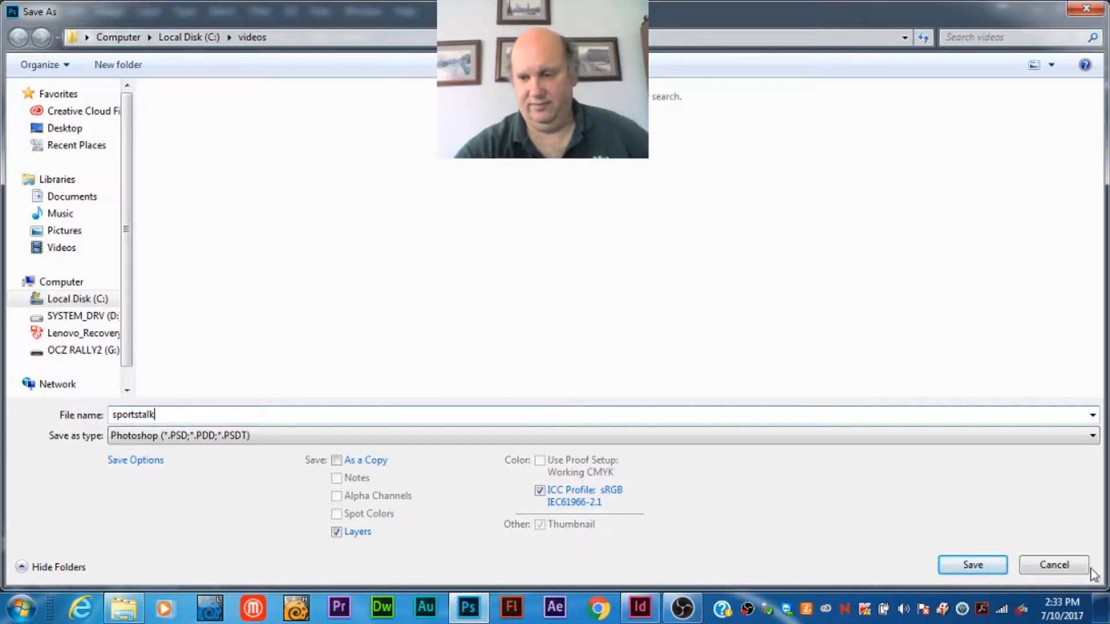
pyautogui.click(992, 563)
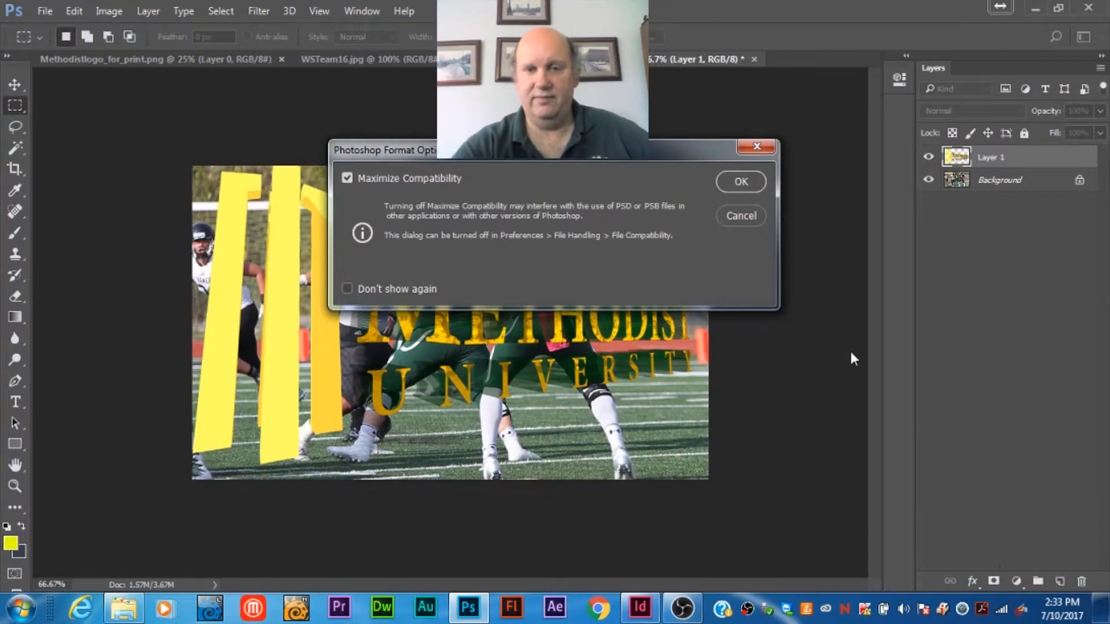
pyautogui.click(735, 180)
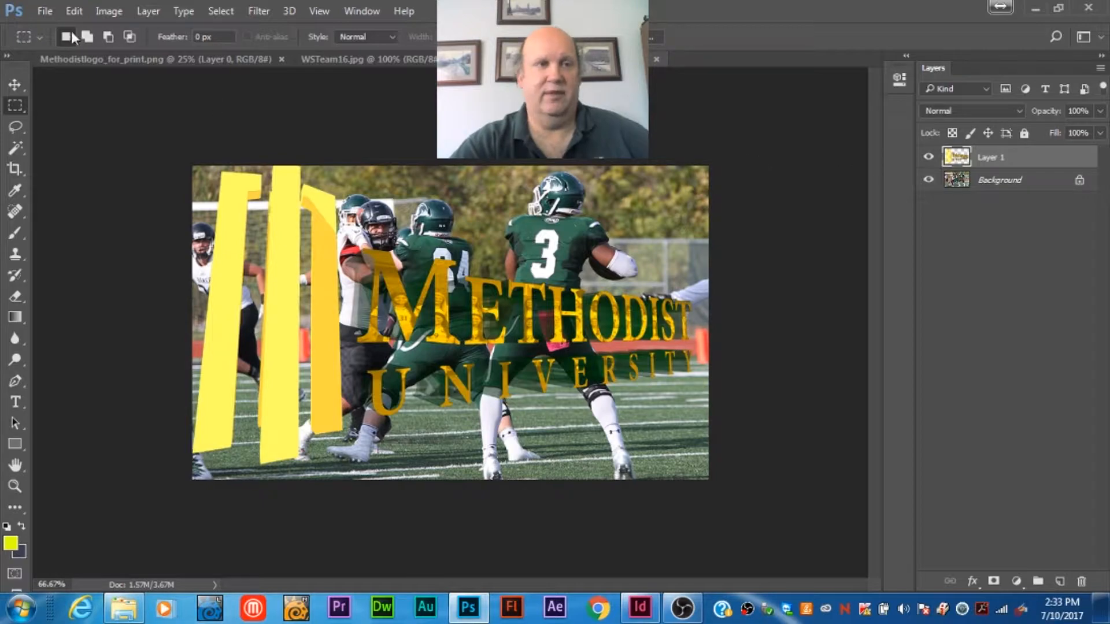
# Step: Save a copy of sportstalk in BMP format, accepting the default BMP options
pyautogui.click(46, 11)
pyautogui.click(85, 190)
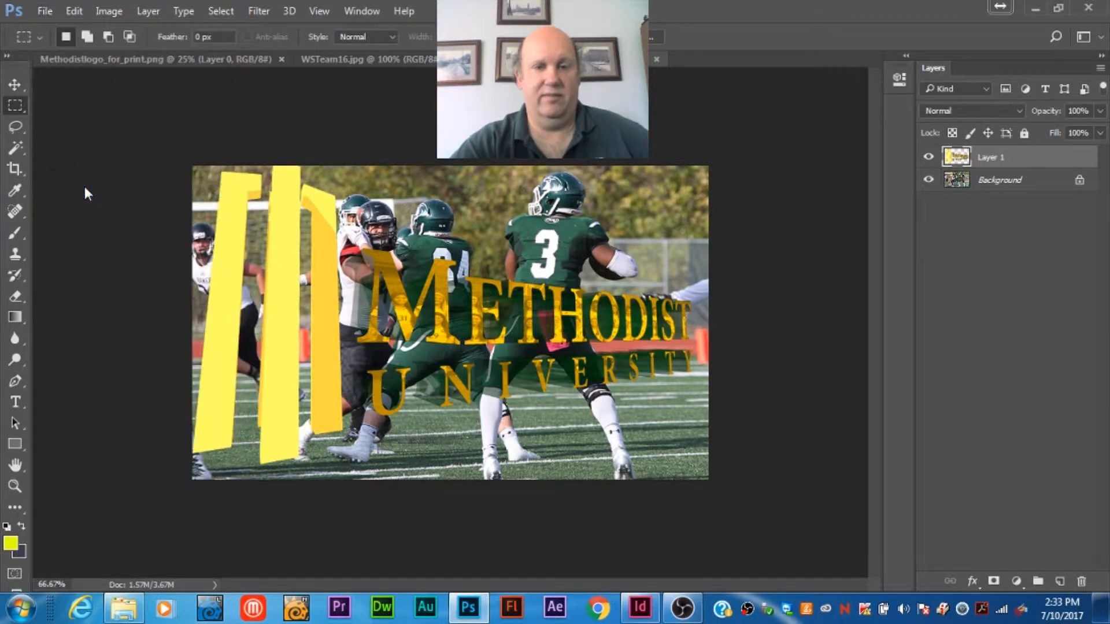
pyautogui.click(353, 436)
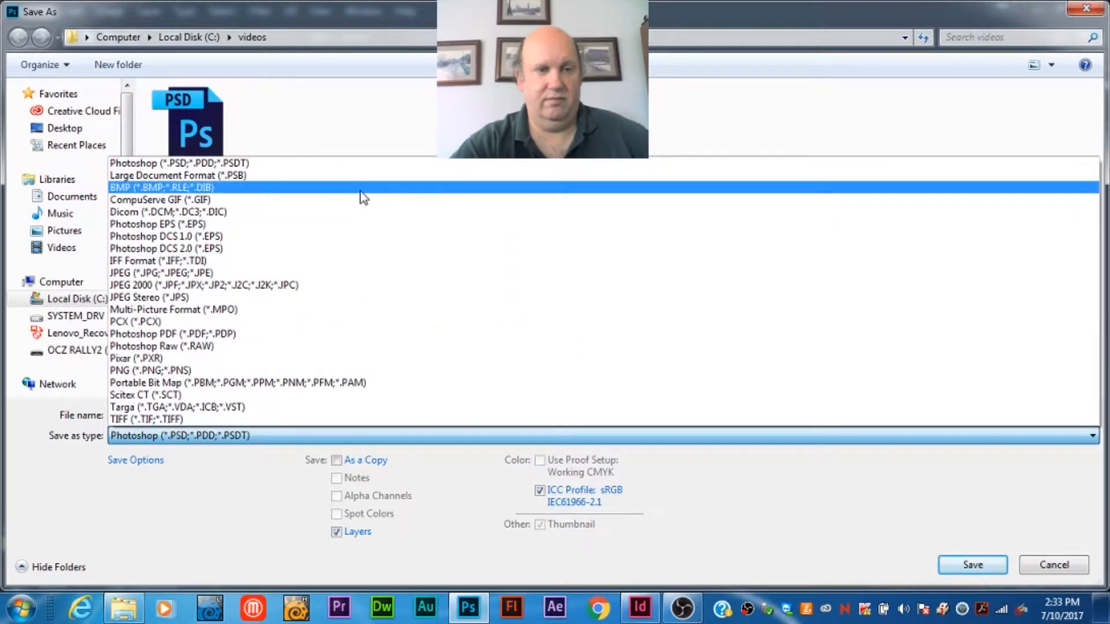
pyautogui.click(359, 189)
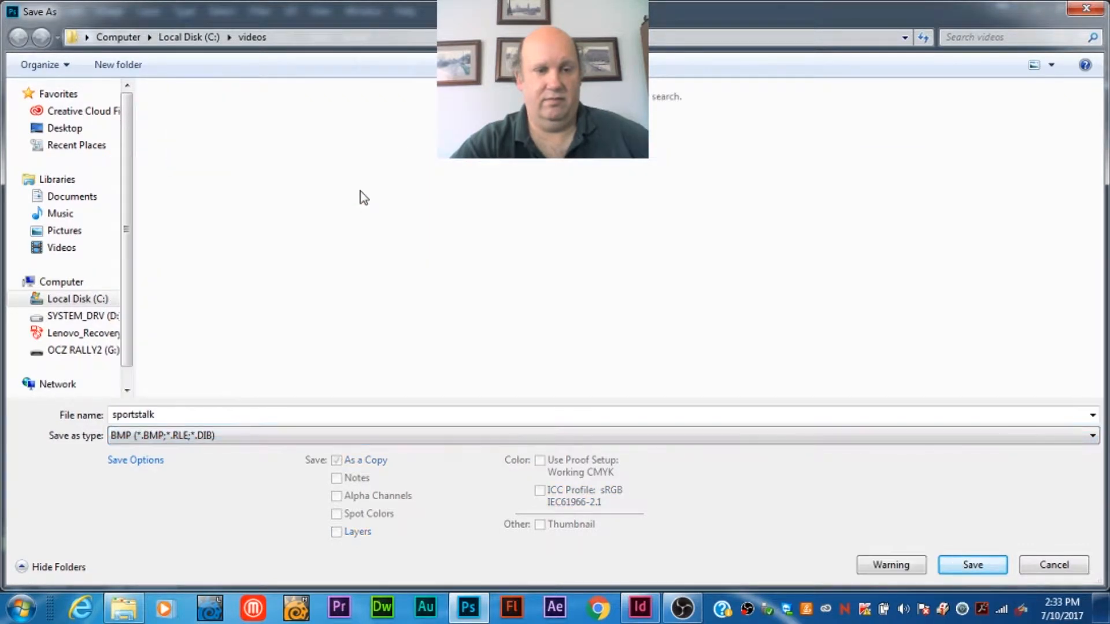
pyautogui.click(960, 573)
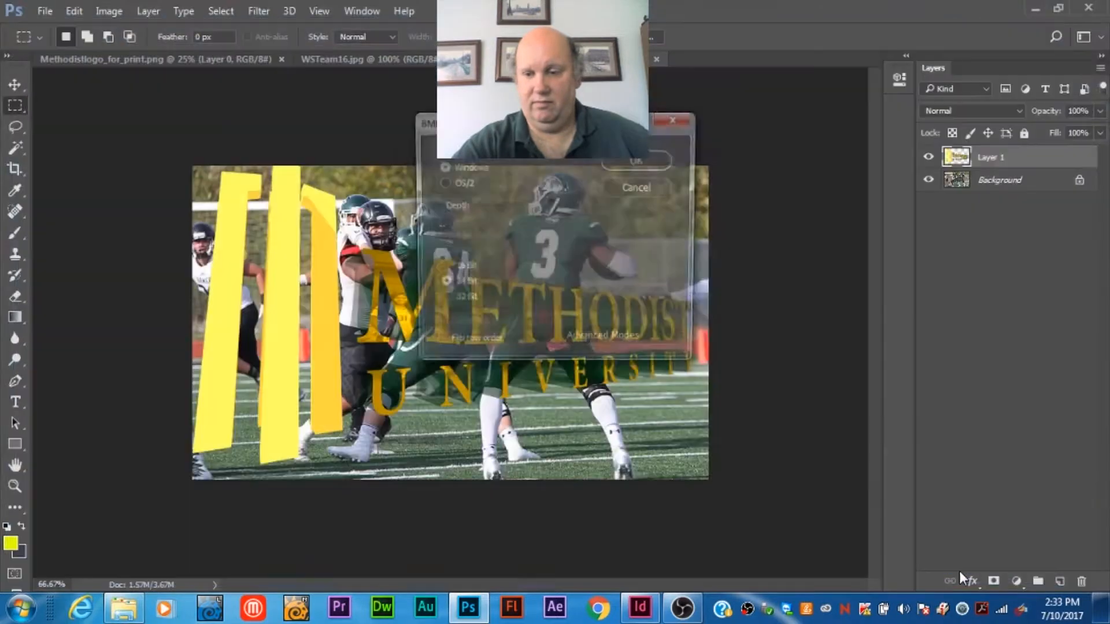
pyautogui.click(645, 164)
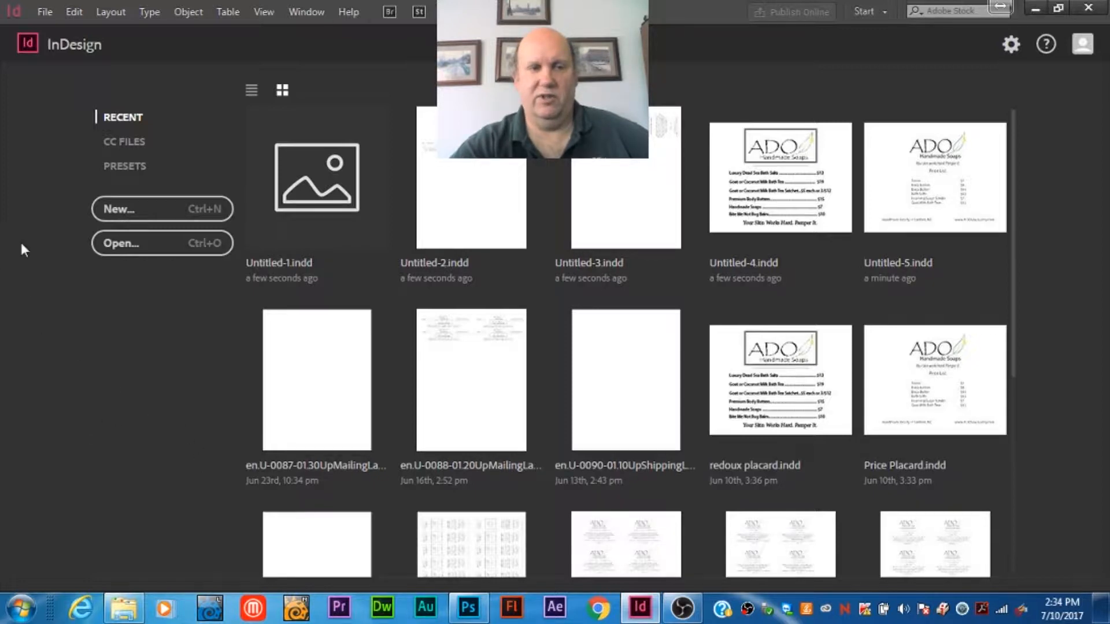
# Step: Create a new one-page Letter-size document with a single column and 3p0 margins
pyautogui.click(142, 210)
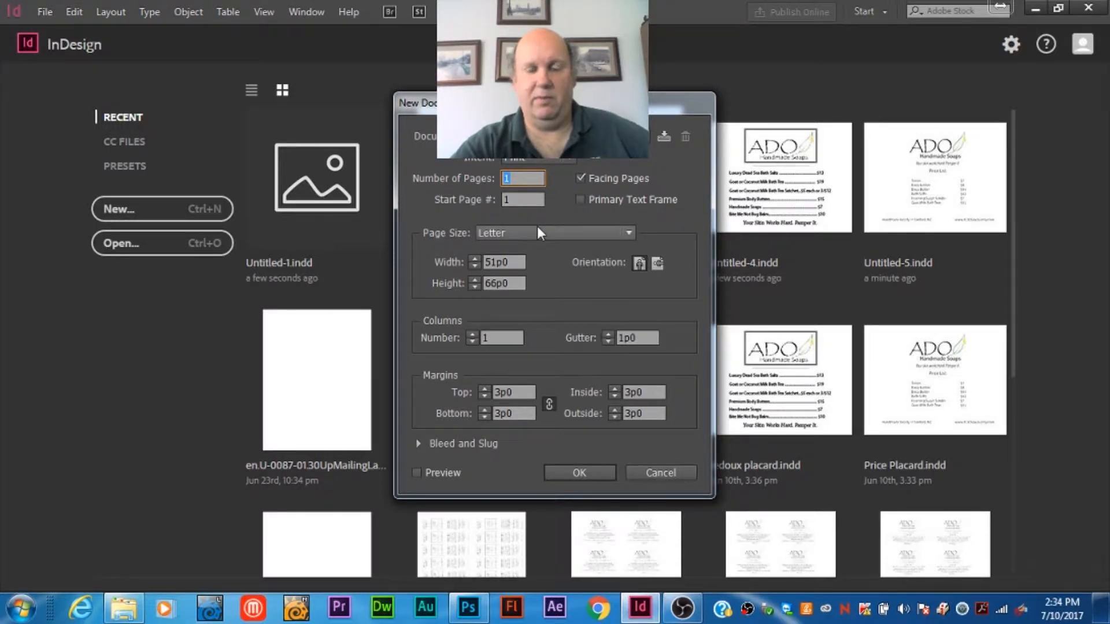
pyautogui.click(550, 232)
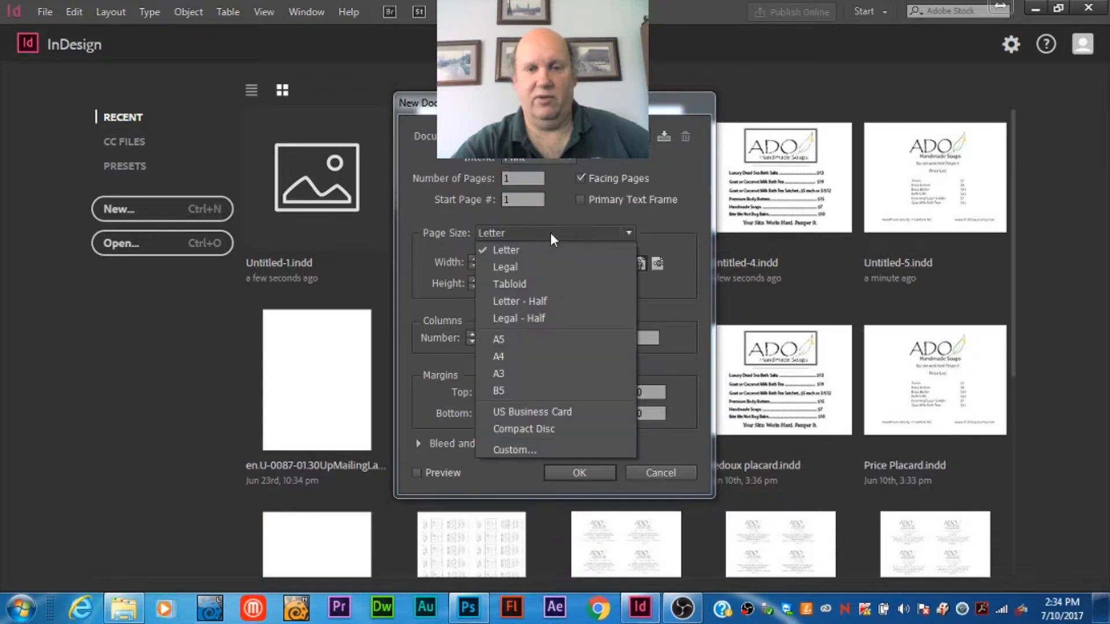
pyautogui.click(550, 232)
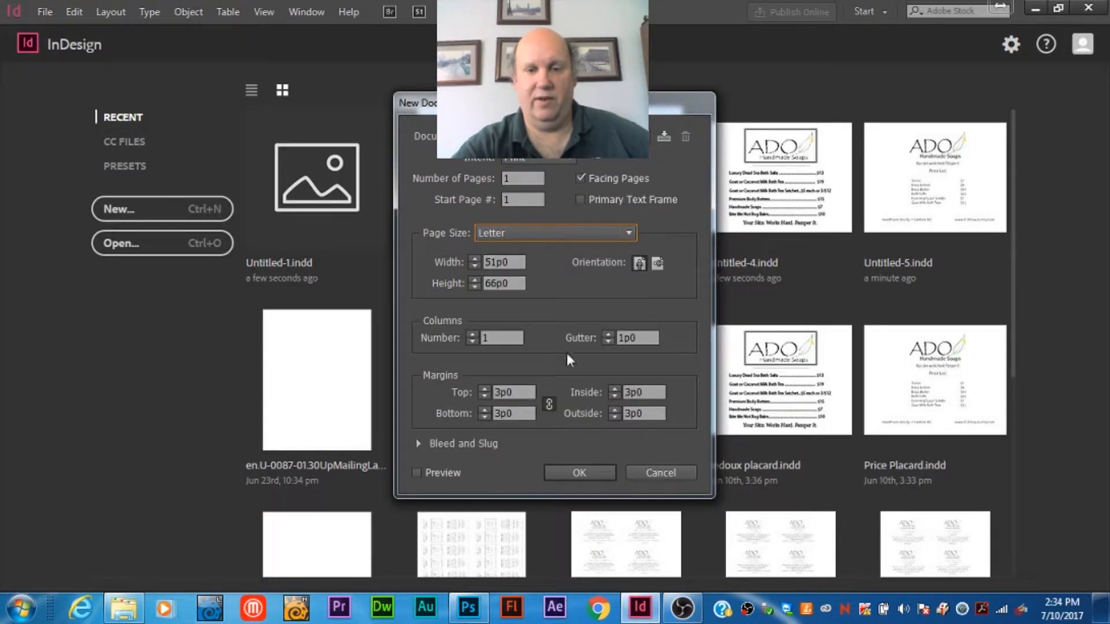
pyautogui.click(599, 477)
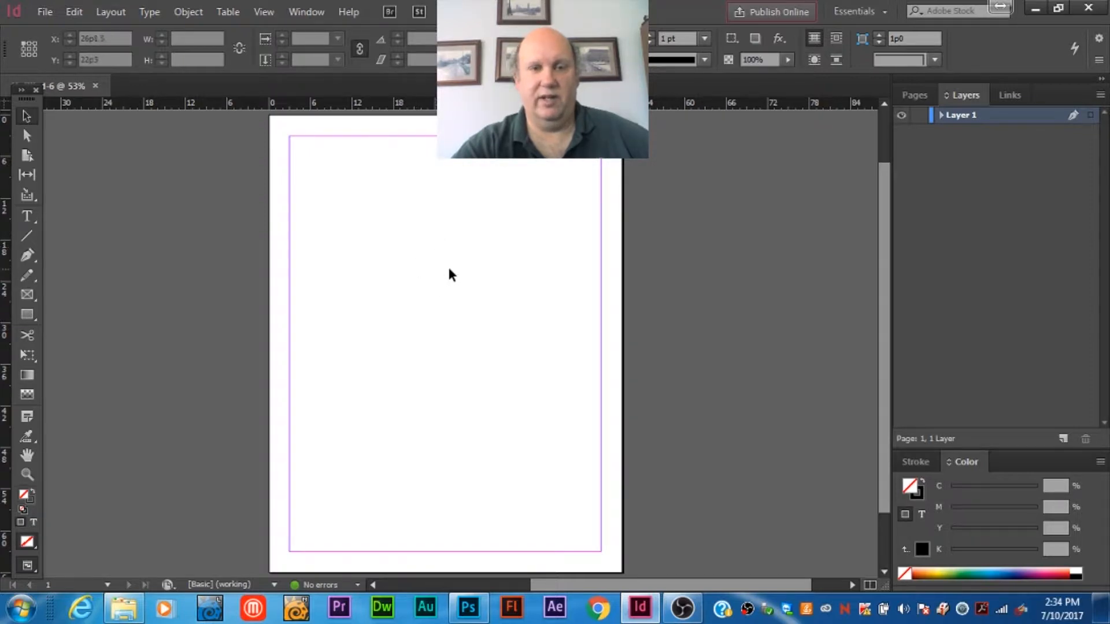
# Step: Place the sportstalk image from the videos folder near the upper-left margin corner of the page
pyautogui.click(45, 12)
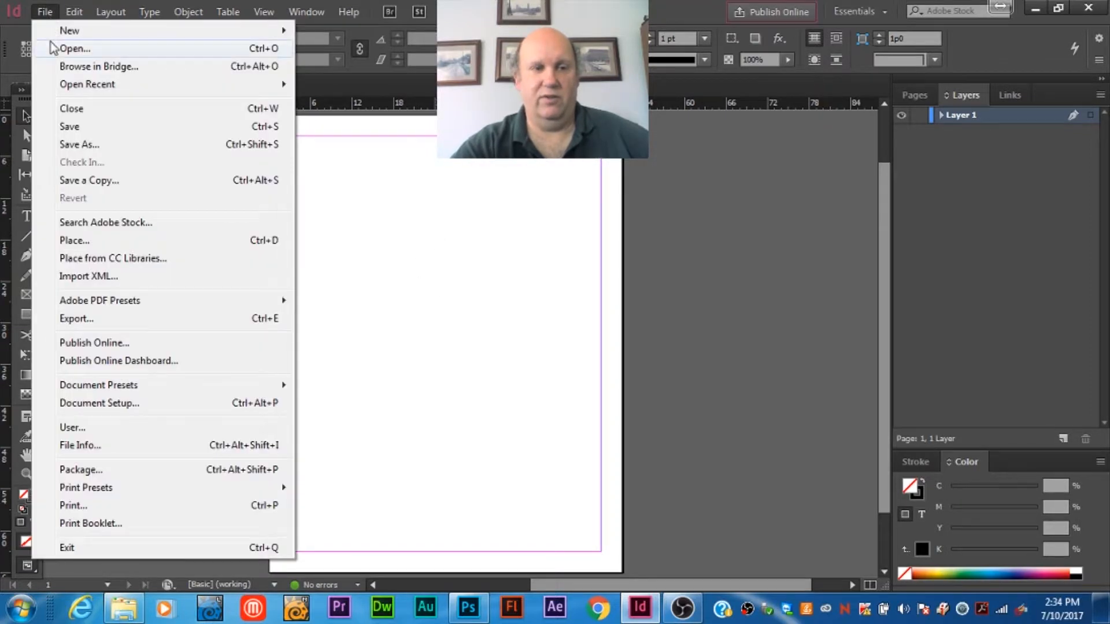
pyautogui.click(102, 241)
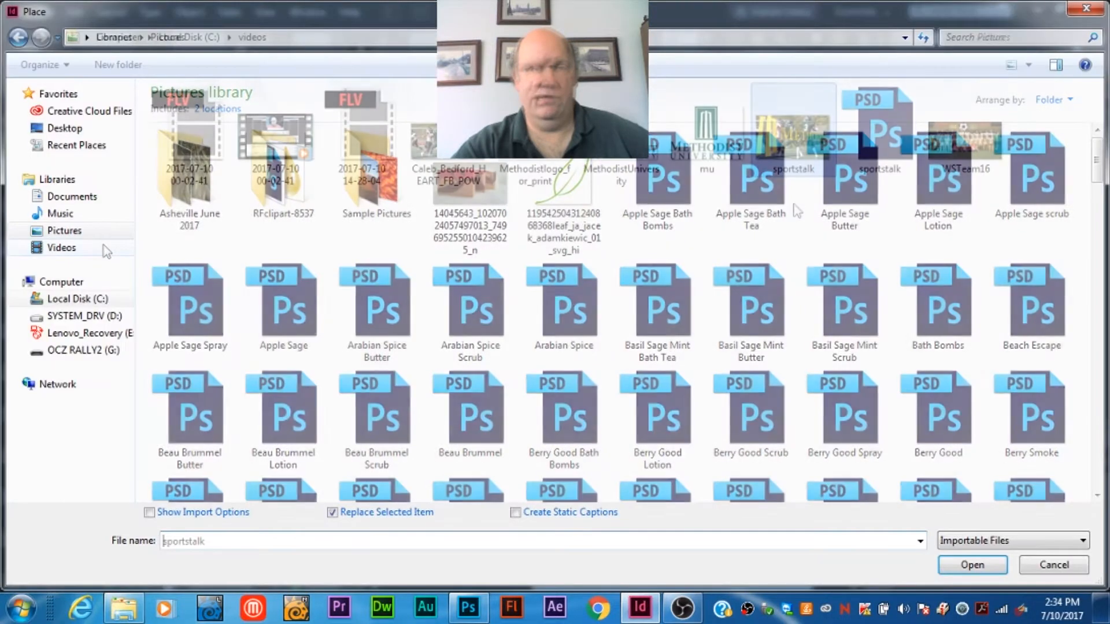
pyautogui.click(968, 564)
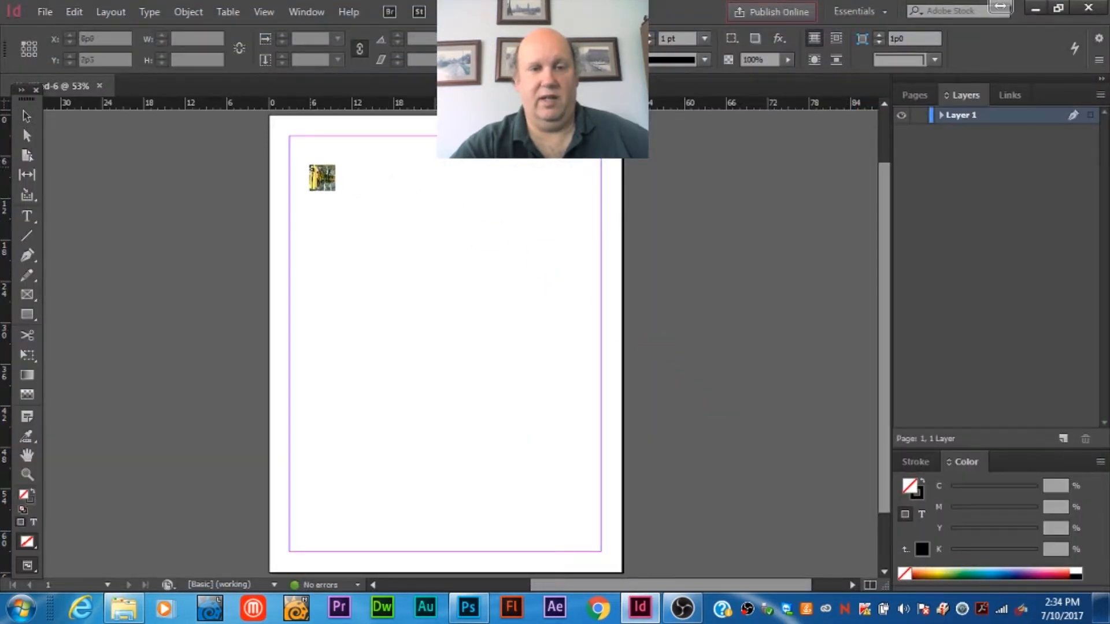
pyautogui.click(302, 154)
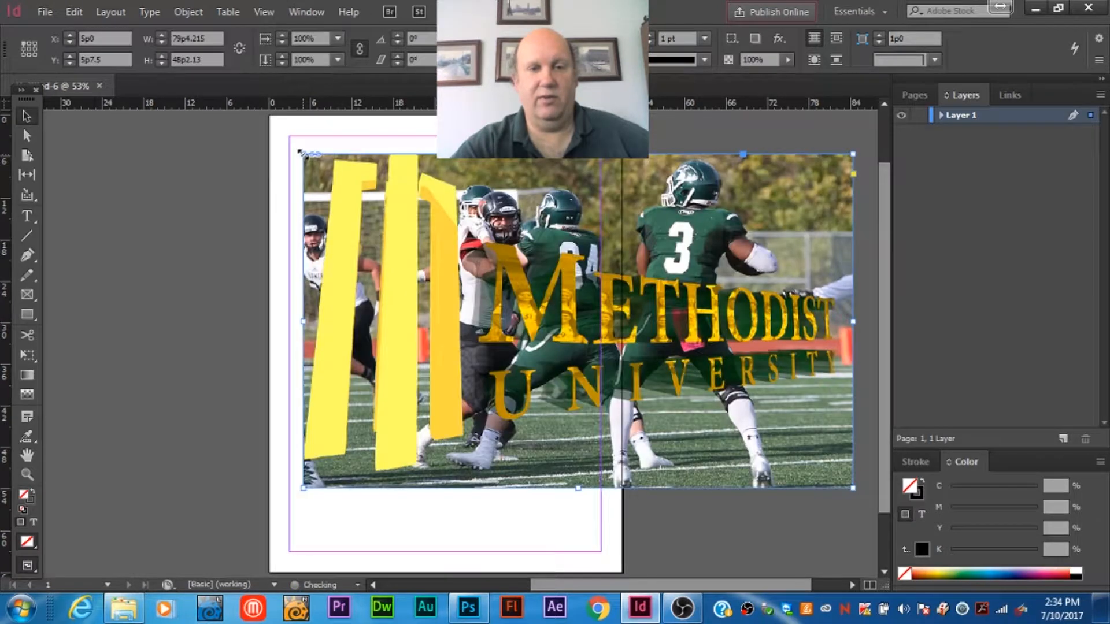
# Step: Scale the picture inside its enlarged frame to about 49% and move it within the page margins
pyautogui.moveTo(510, 233); pyautogui.dragTo(409, 237)
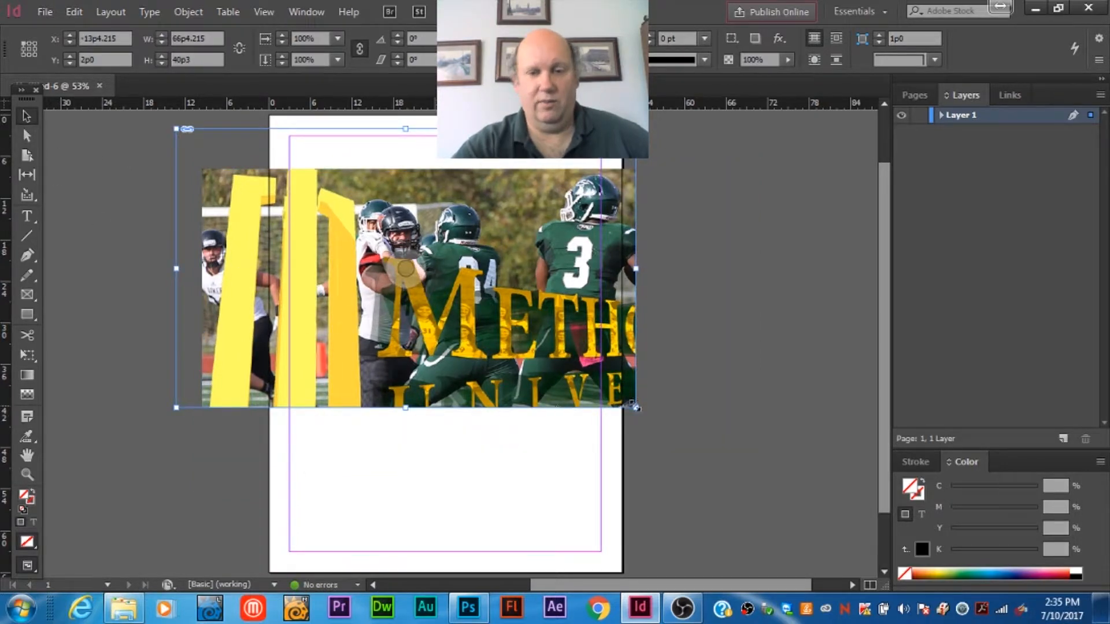
pyautogui.moveTo(634, 407); pyautogui.dragTo(778, 534)
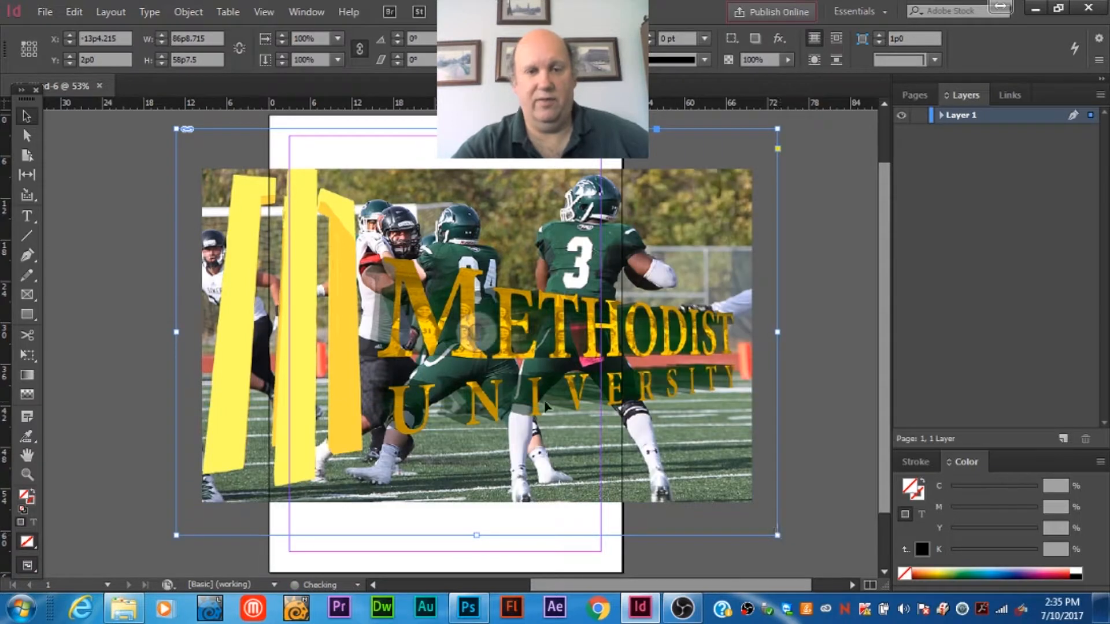
pyautogui.click(27, 136)
pyautogui.click(348, 257)
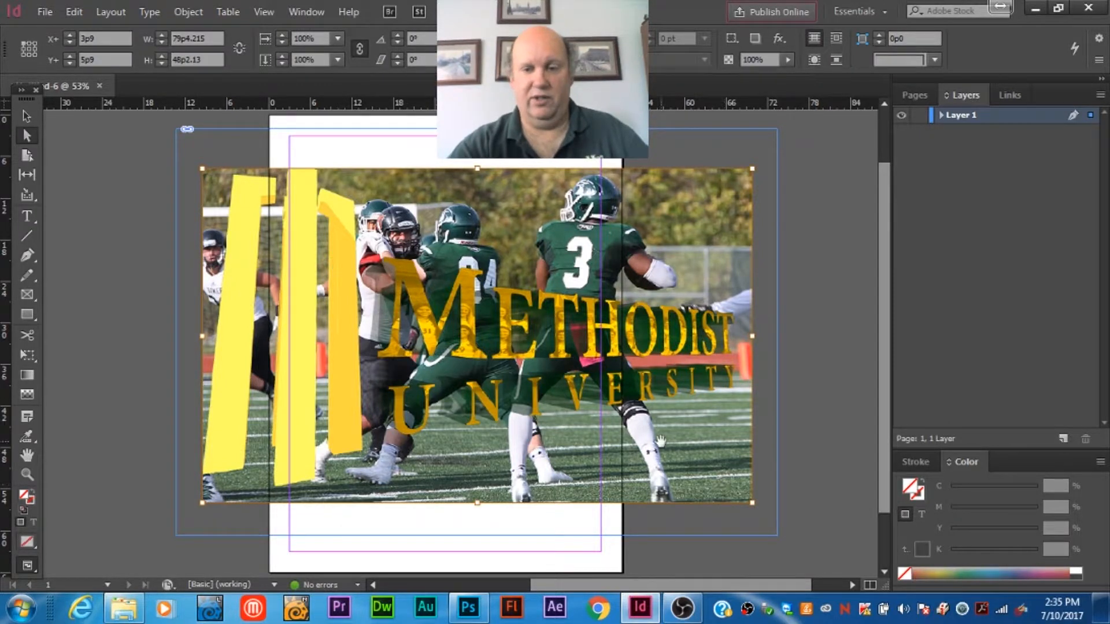
pyautogui.moveTo(754, 502); pyautogui.dragTo(420, 334)
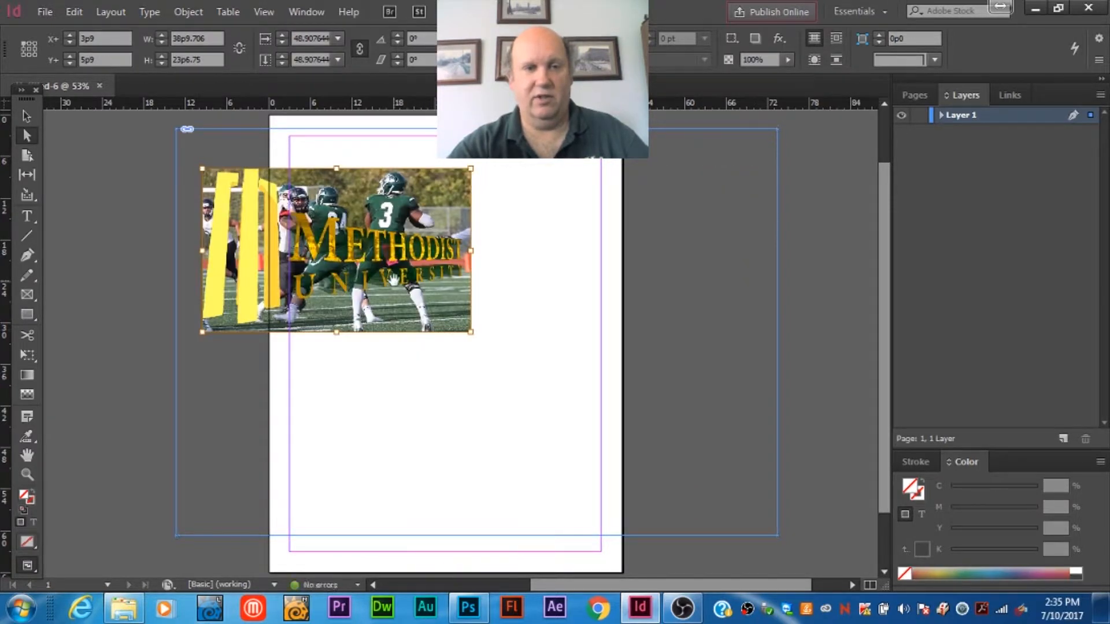
pyautogui.moveTo(382, 261); pyautogui.dragTo(485, 263)
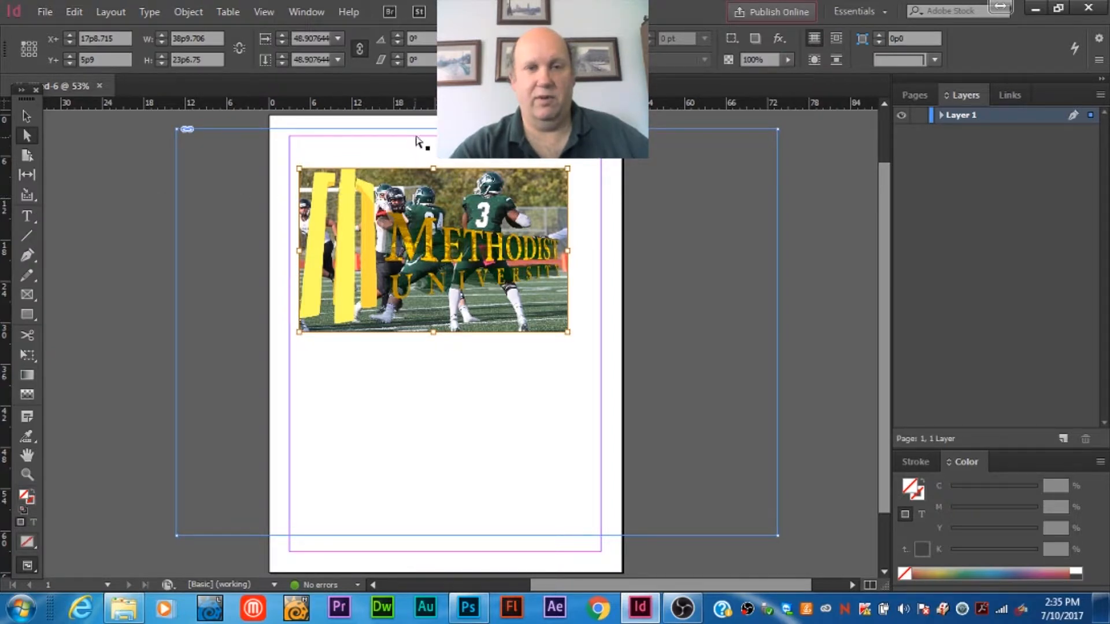
# Step: Change the units of both the horizontal and vertical rulers to inches
pyautogui.rightClick(408, 108)
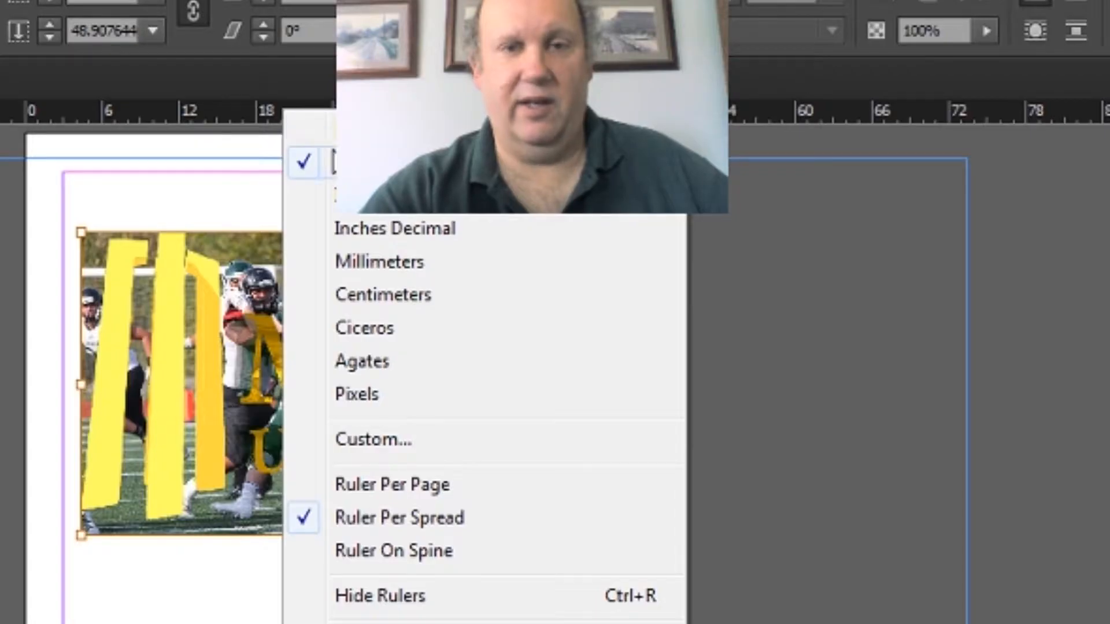
pyautogui.click(370, 195)
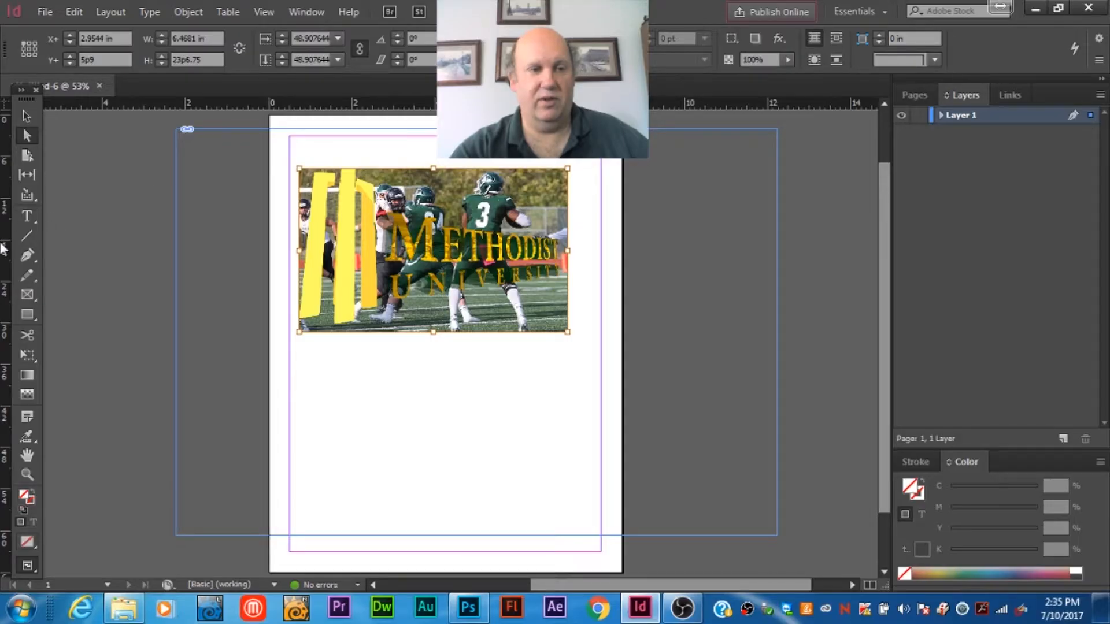
pyautogui.rightClick(5, 249)
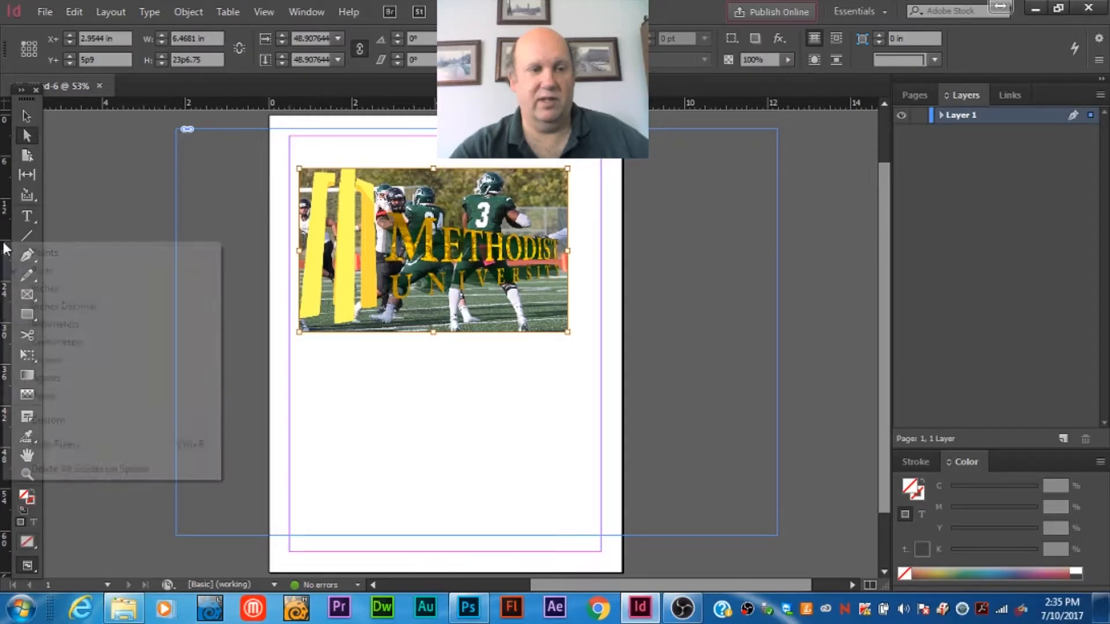
pyautogui.click(51, 290)
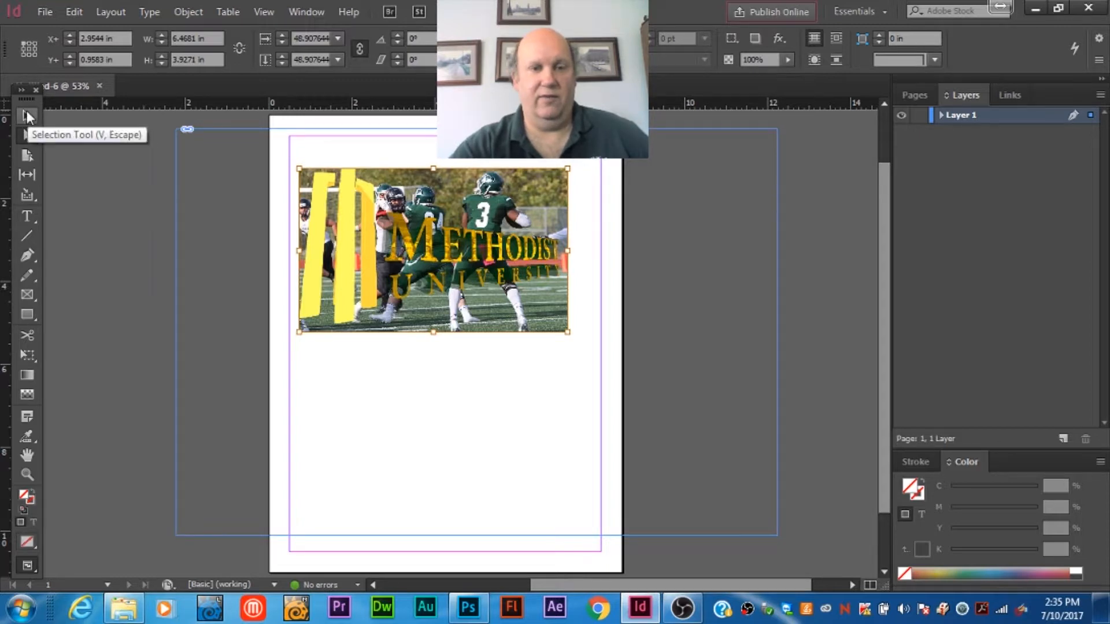
# Step: Shrink the image frame tightly around the picture, to about 6.62 by 4.05 in
pyautogui.click(476, 333)
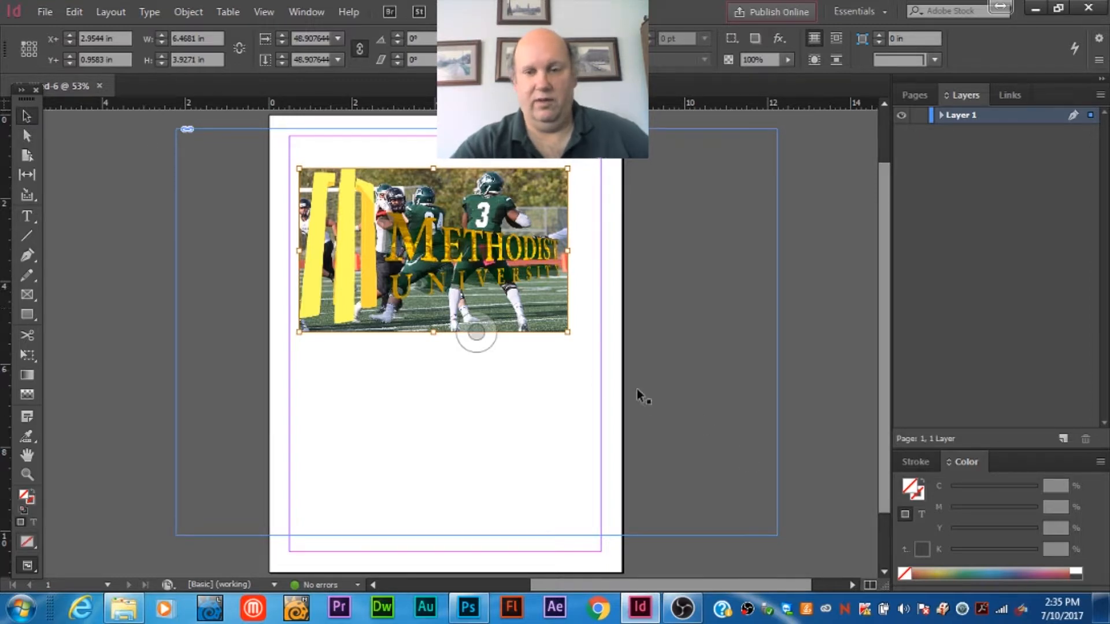
pyautogui.click(778, 534)
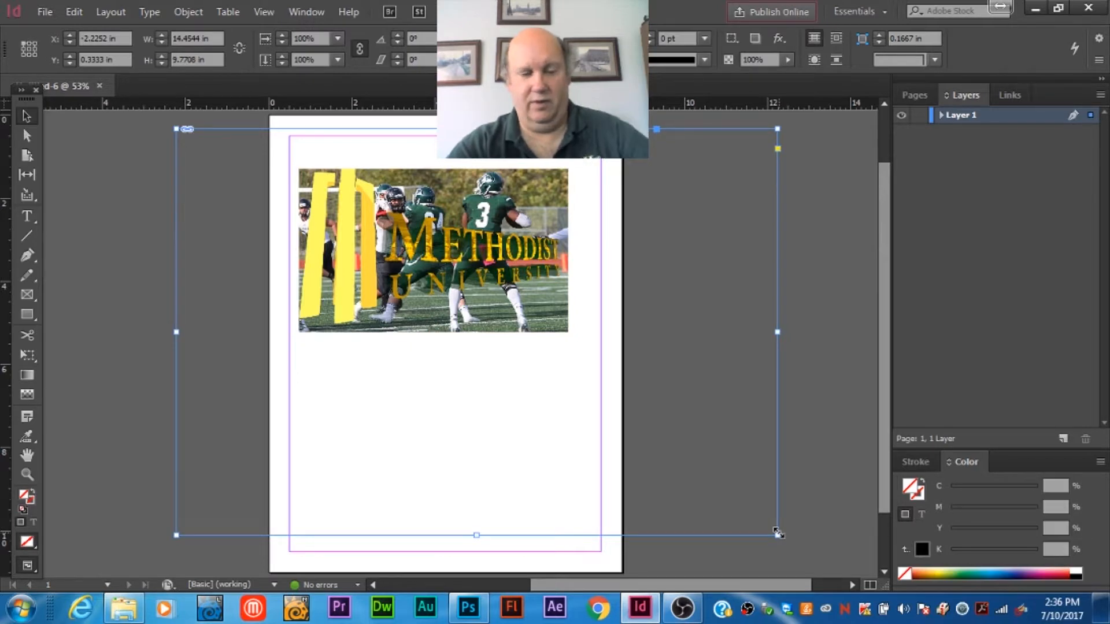
pyautogui.moveTo(778, 534); pyautogui.dragTo(571, 396)
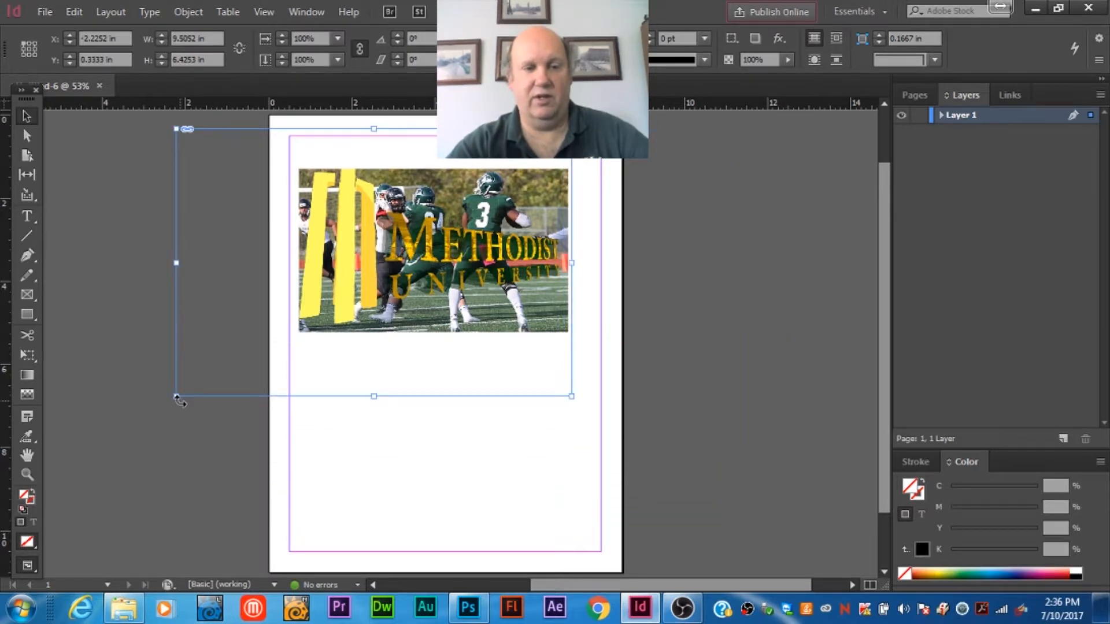
pyautogui.moveTo(177, 398); pyautogui.dragTo(295, 352)
pyautogui.moveTo(433, 352); pyautogui.dragTo(433, 335)
pyautogui.moveTo(434, 128); pyautogui.dragTo(435, 167)
# Step: Move the framed picture to about X 0.84 in, Y 2.4 in on the page and deselect it
pyautogui.moveTo(522, 295); pyautogui.dragTo(532, 269)
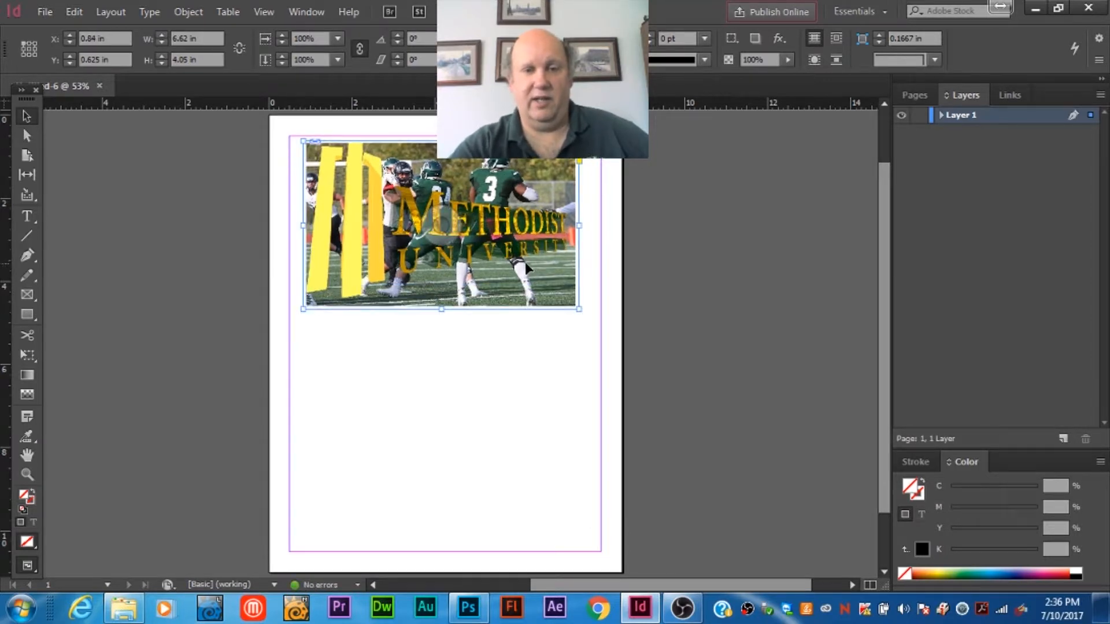
pyautogui.moveTo(525, 263); pyautogui.dragTo(501, 348)
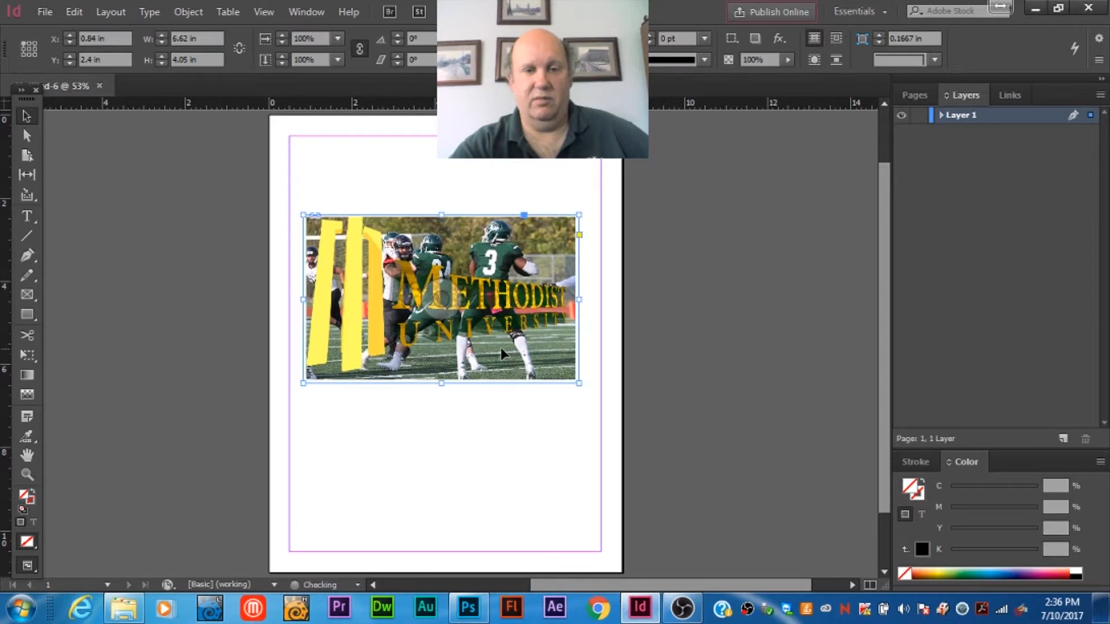
pyautogui.click(510, 427)
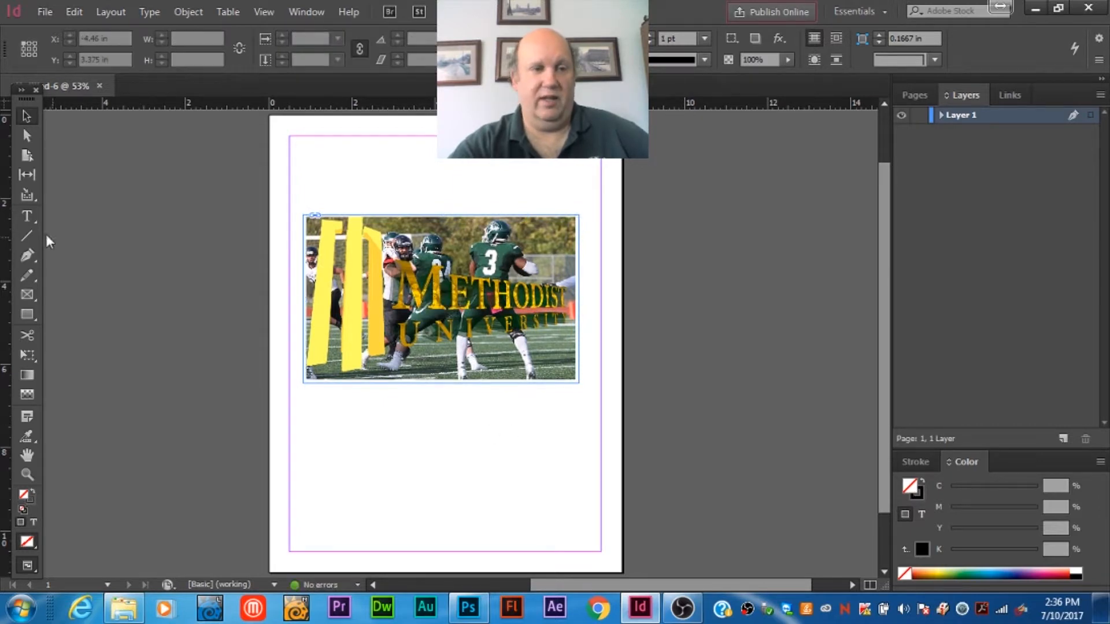
# Step: Draw a text frame slightly wider than the picture just below it and enter "Sports Almanac"
pyautogui.click(27, 217)
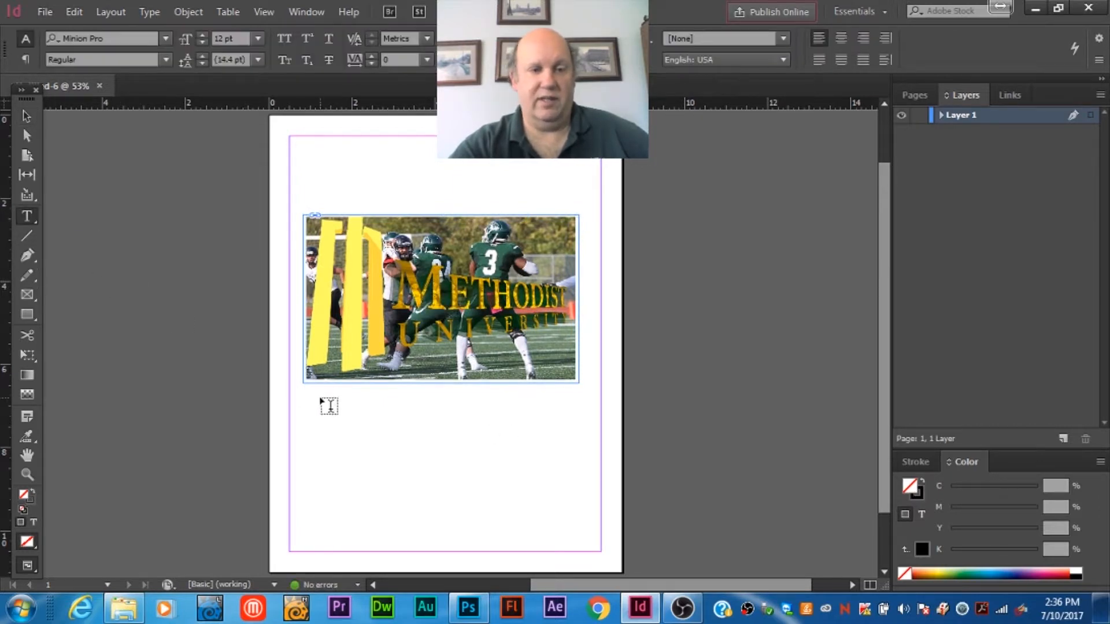
pyautogui.moveTo(297, 391); pyautogui.dragTo(586, 478)
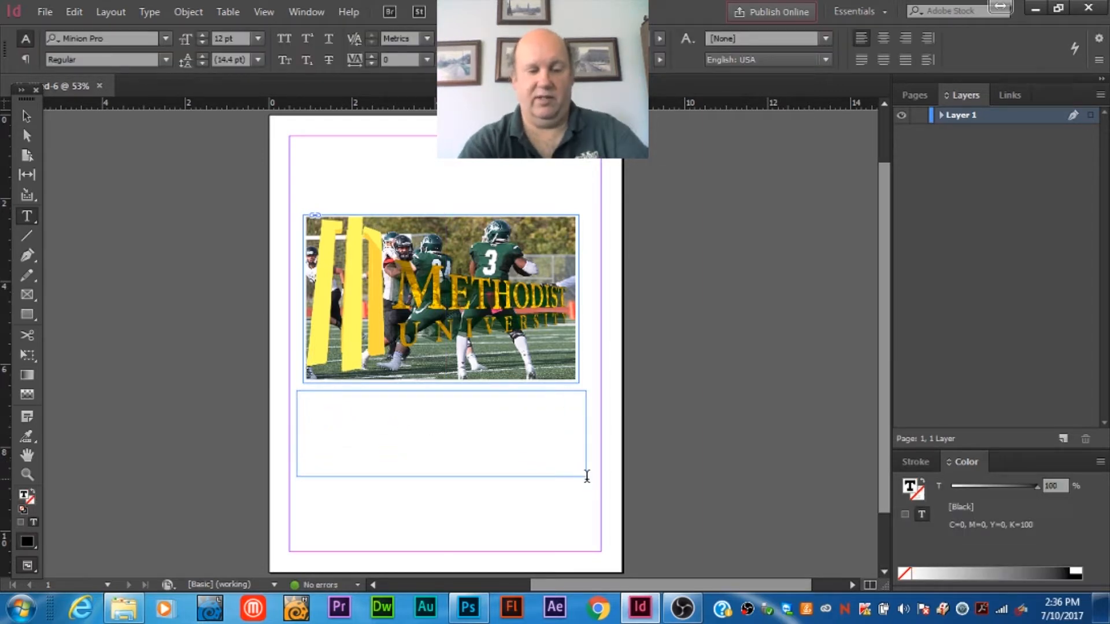
pyautogui.write('Sports A')
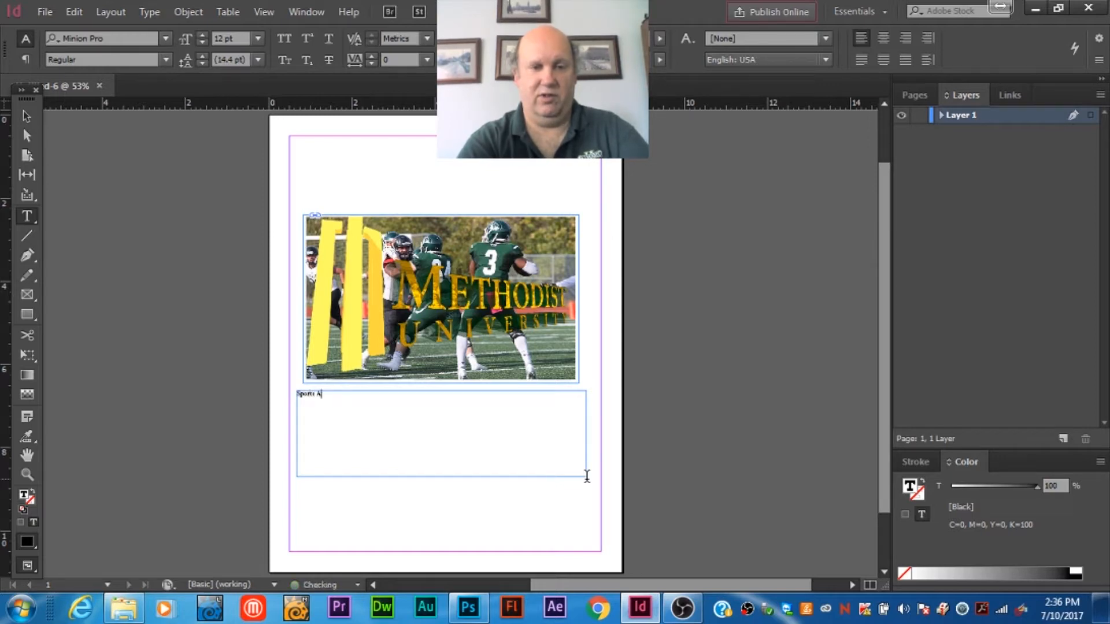
pyautogui.write('lmanac')
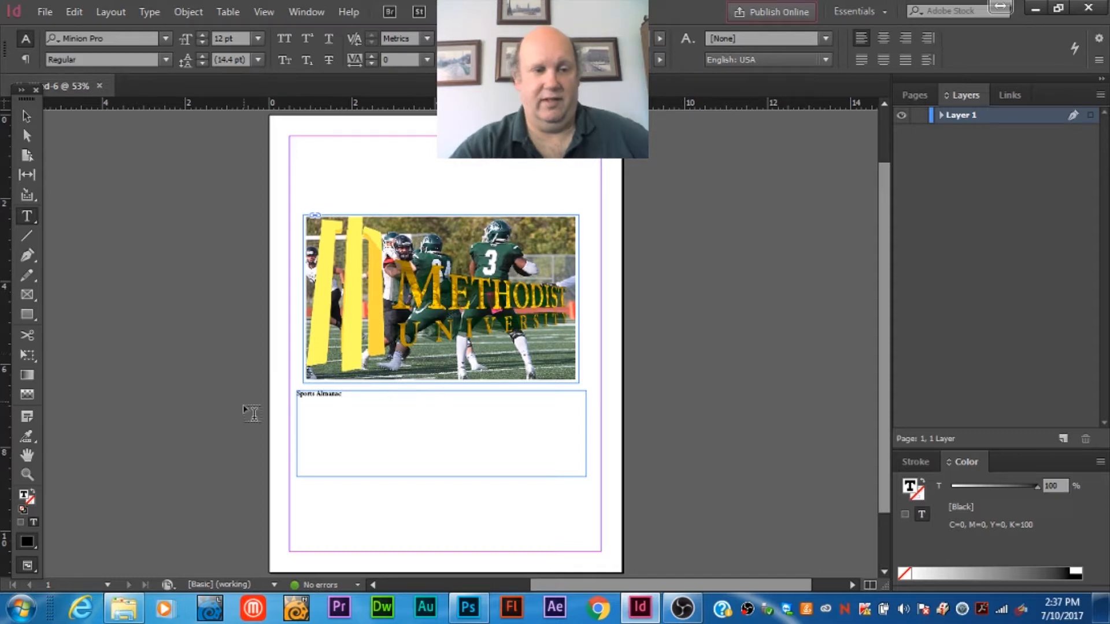
# Step: Set the font size of the "Sports Almanac" text to 48 pt
pyautogui.click(30, 476)
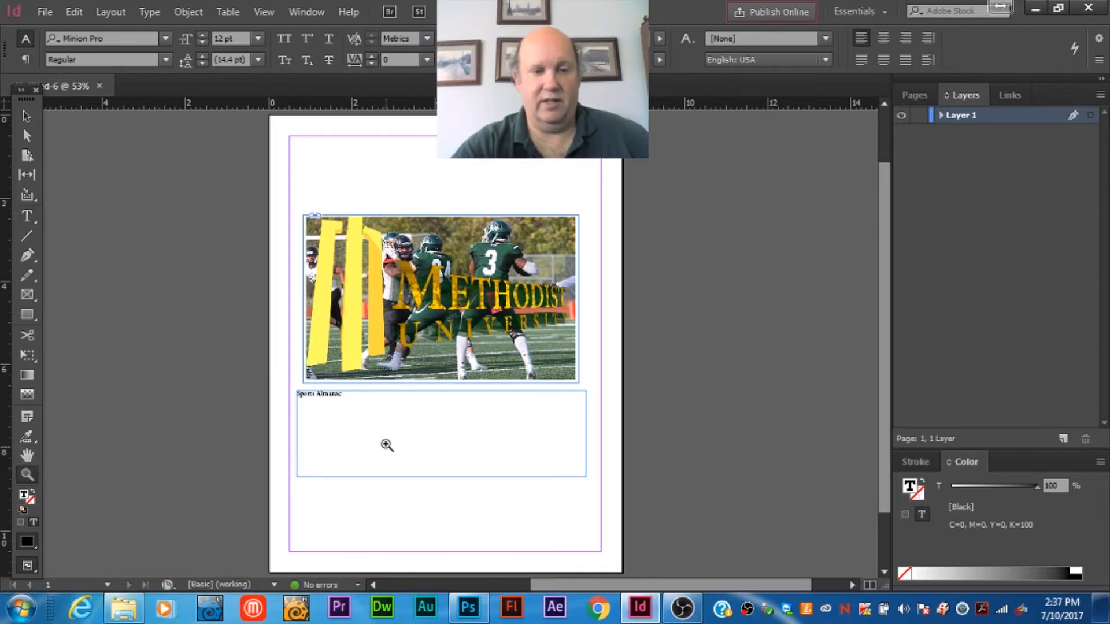
pyautogui.click(391, 434)
pyautogui.click(34, 219)
pyautogui.moveTo(381, 290); pyautogui.dragTo(289, 293)
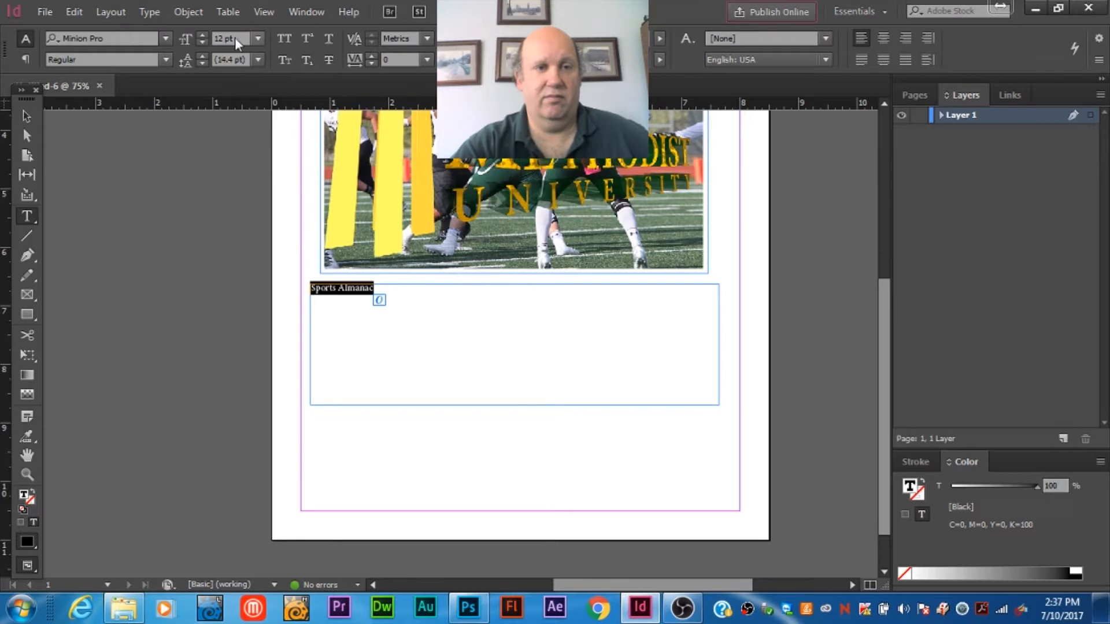
pyautogui.click(258, 38)
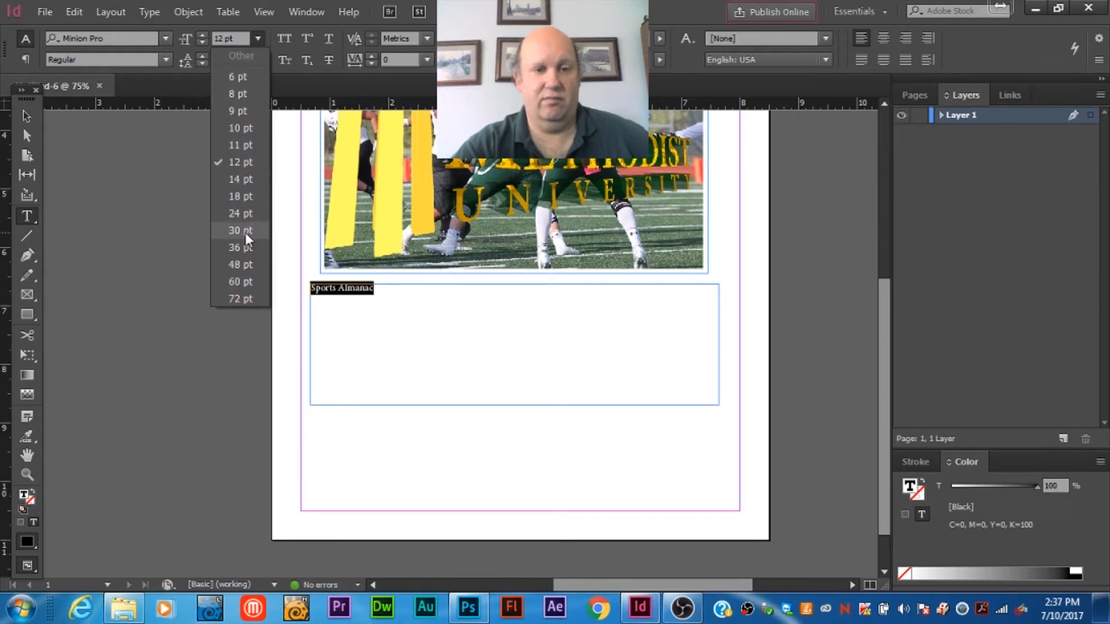
pyautogui.click(246, 231)
pyautogui.click(257, 38)
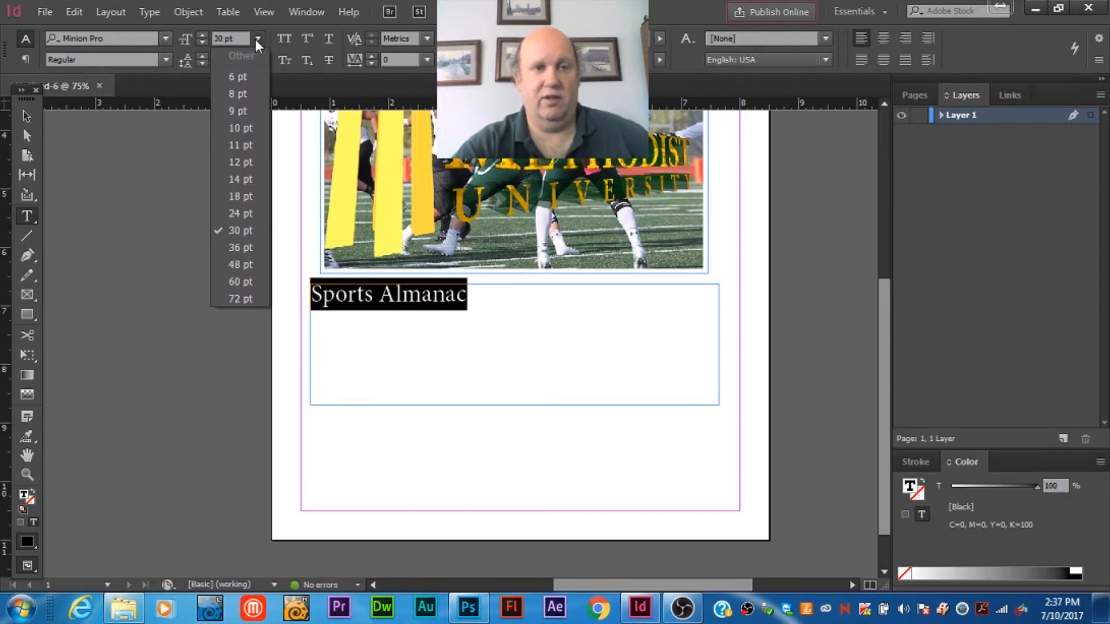
pyautogui.click(251, 265)
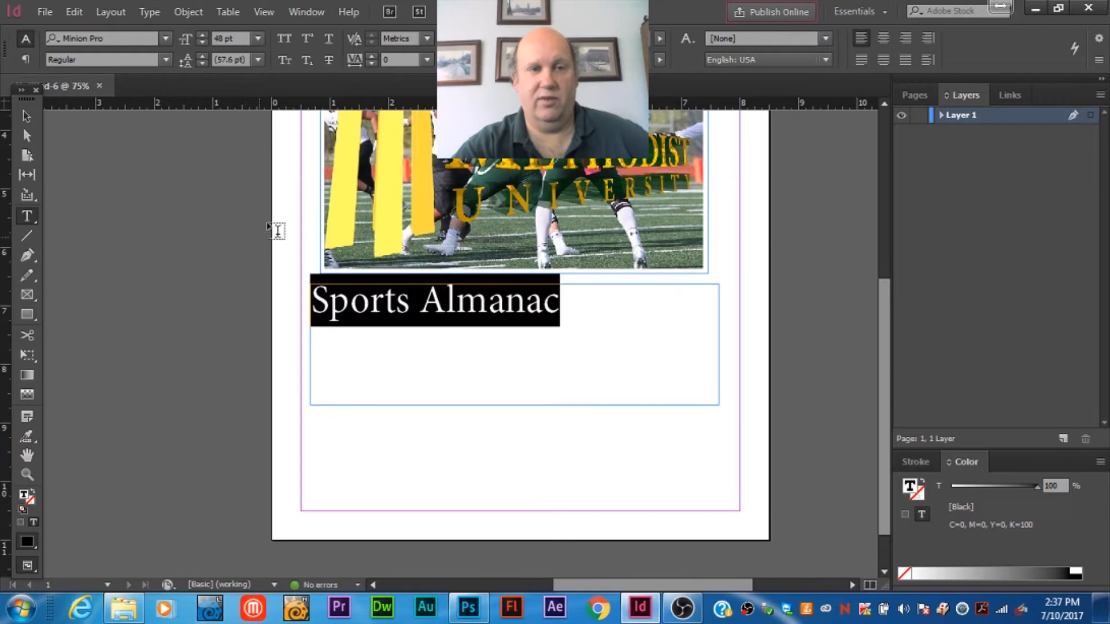
# Step: Center the "Sports Almanac" paragraph within its text frame and deselect the text
pyautogui.click(23, 59)
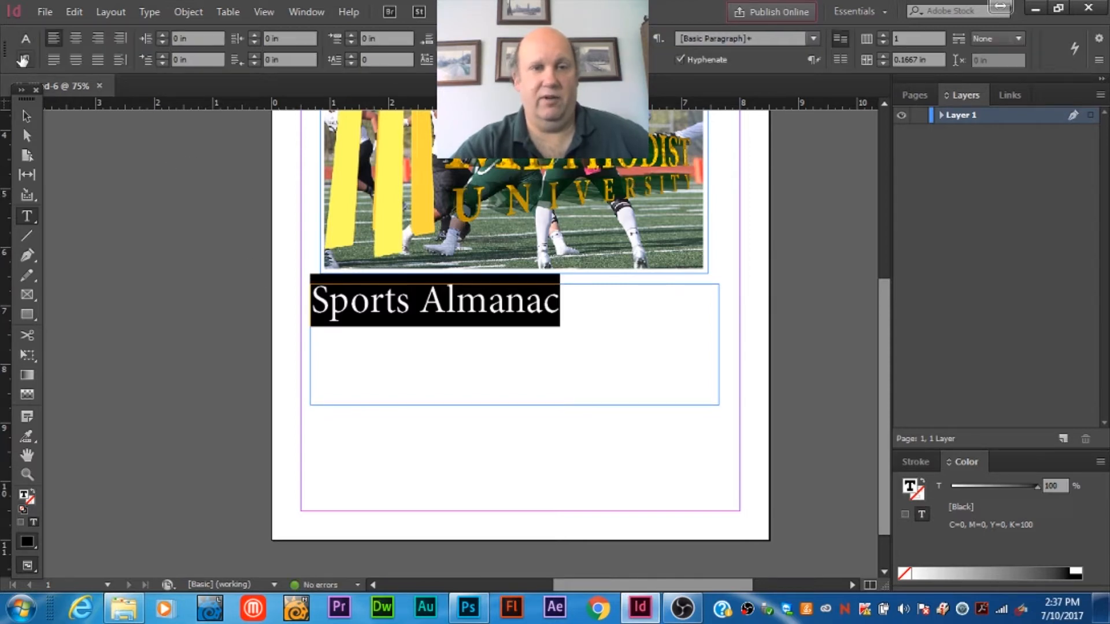
pyautogui.click(76, 37)
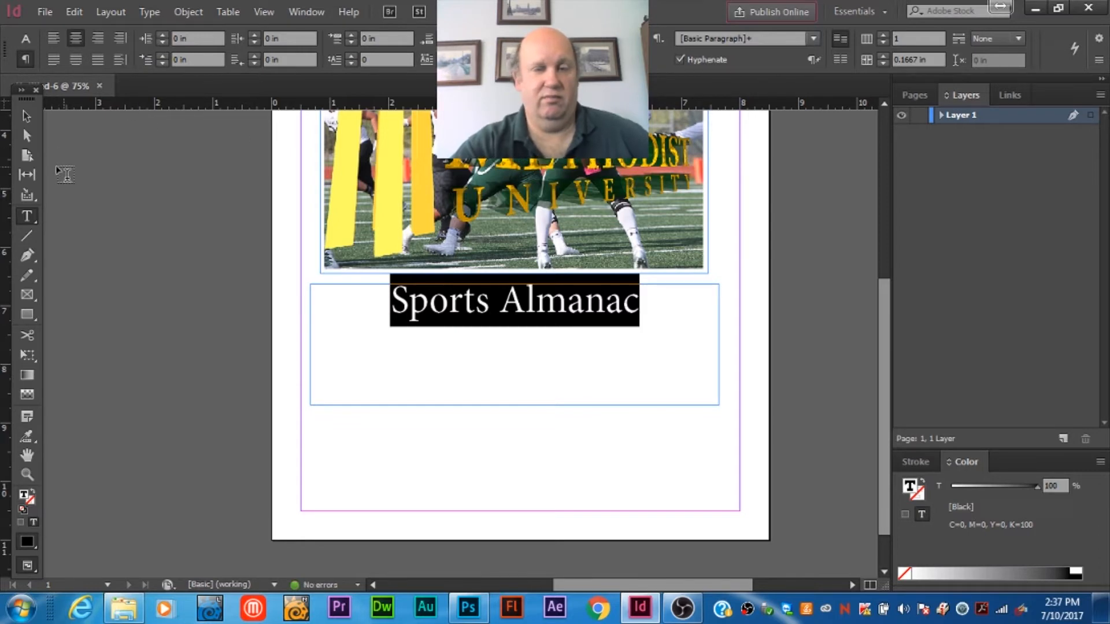
pyautogui.click(585, 383)
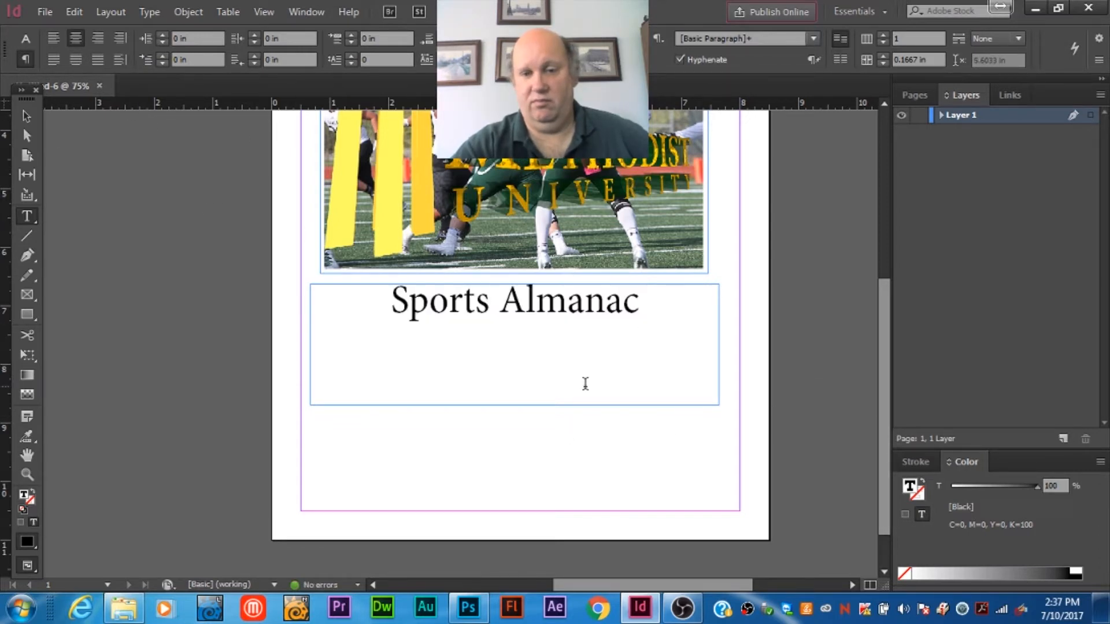
# Step: Nudge the framed picture slightly right and up on the page, to about X 0.94 in, Y 2.34 in
pyautogui.moveTo(886, 407); pyautogui.dragTo(890, 320)
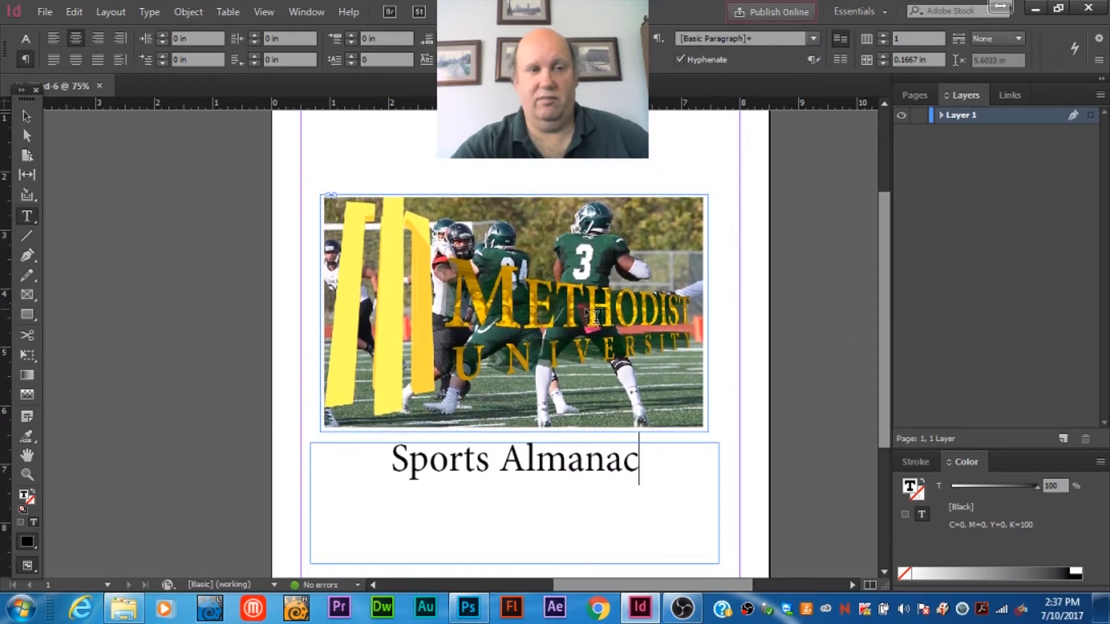
pyautogui.click(26, 116)
pyautogui.moveTo(887, 315)
pyautogui.mouseDown()
pyautogui.moveTo(886, 251)
pyautogui.moveTo(881, 324)
pyautogui.moveTo(881, 304)
pyautogui.mouseUp()
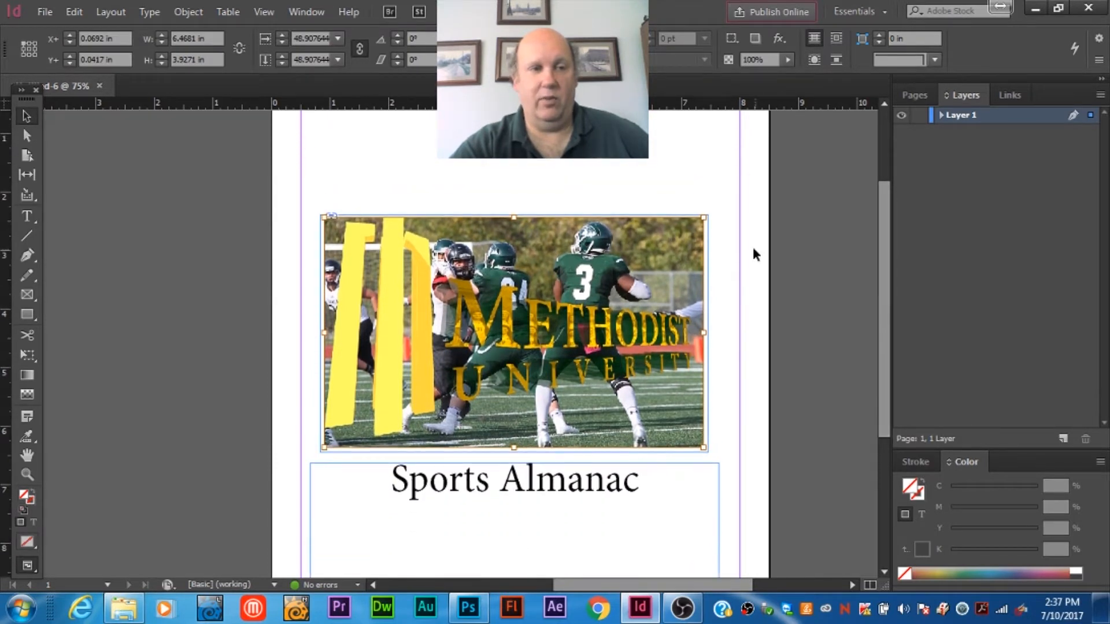
pyautogui.click(280, 165)
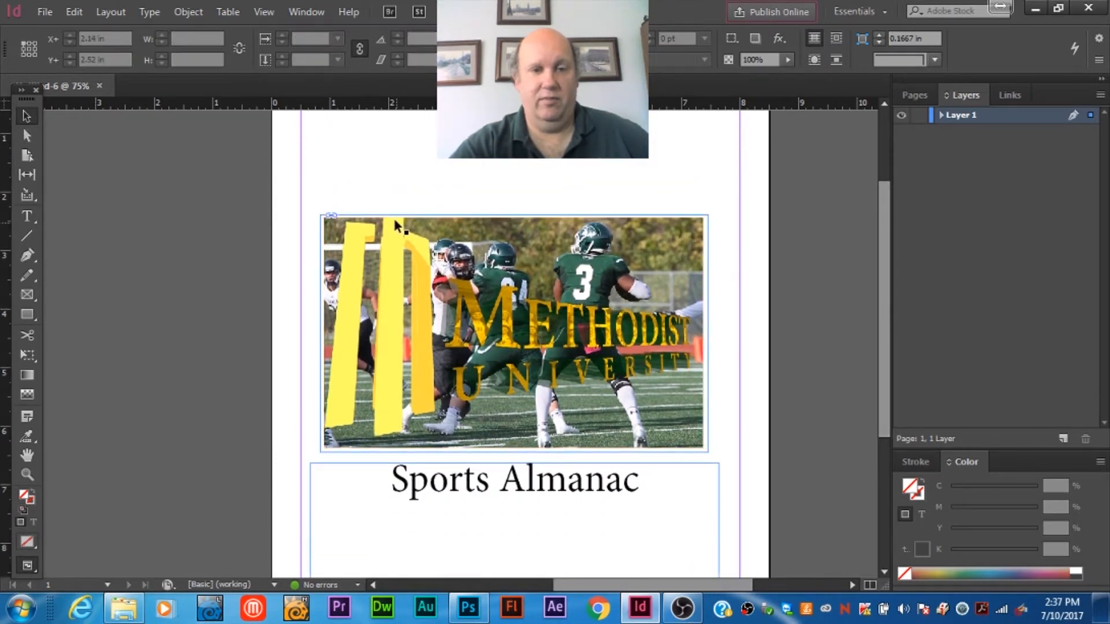
pyautogui.moveTo(413, 234)
pyautogui.mouseDown()
pyautogui.moveTo(435, 233)
pyautogui.moveTo(419, 232)
pyautogui.mouseUp()
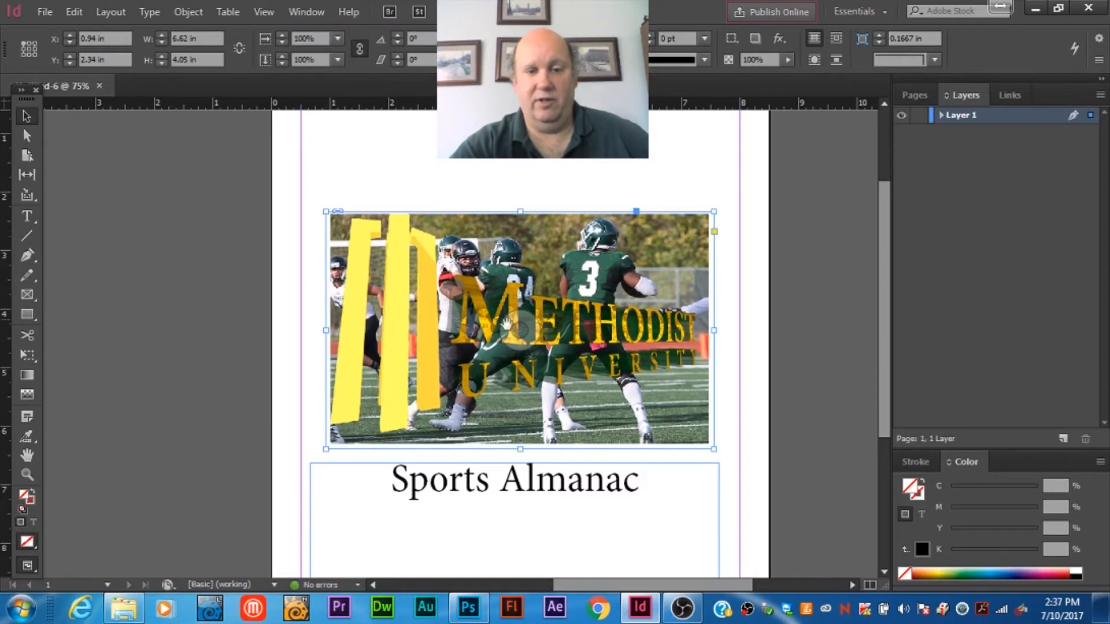
pyautogui.moveTo(883, 308)
pyautogui.mouseDown()
pyautogui.moveTo(876, 404)
pyautogui.moveTo(890, 251)
pyautogui.moveTo(893, 316)
pyautogui.mouseUp()
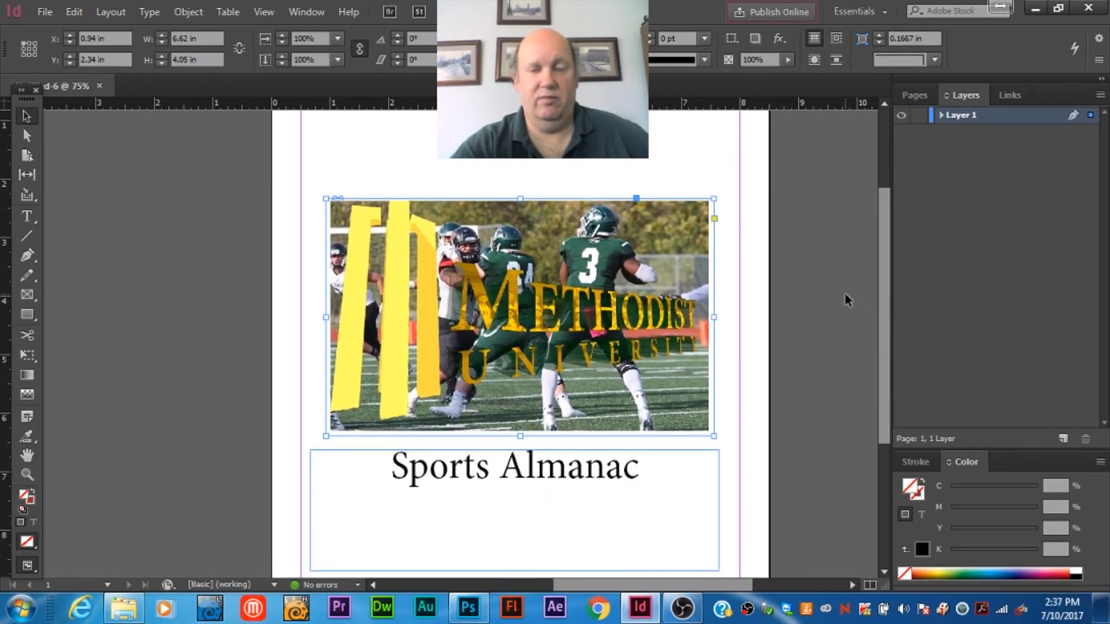
pyautogui.moveTo(886, 276)
pyautogui.mouseDown()
pyautogui.moveTo(880, 313)
pyautogui.moveTo(884, 252)
pyautogui.moveTo(884, 292)
pyautogui.mouseUp()
# Step: Export the document as an Adobe PDF (Interactive) file named "sportstalk", keeping the offered export options
pyautogui.click(45, 12)
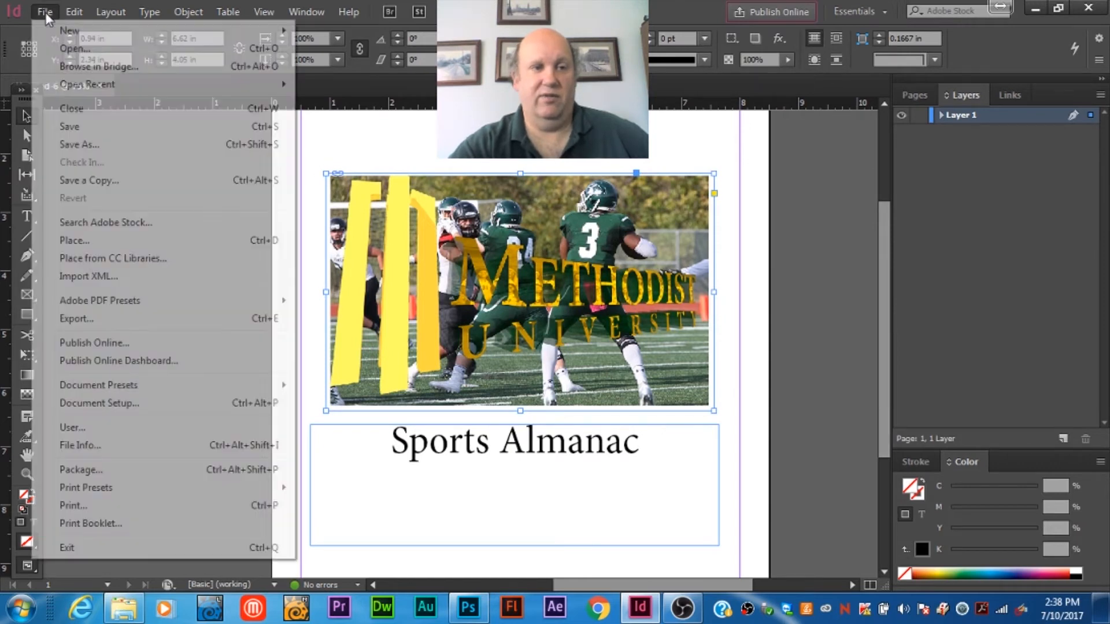
pyautogui.click(107, 320)
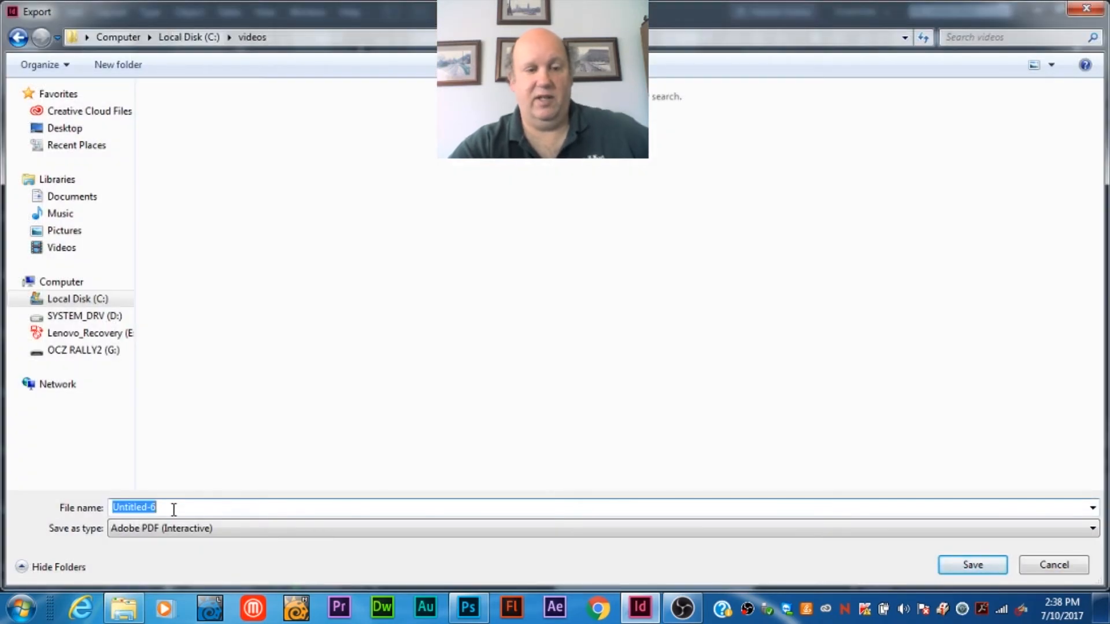
pyautogui.write('spjort')
pyautogui.press('BackSpace')
pyautogui.press('BackSpace')
pyautogui.press('BackSpace')
pyautogui.press('BackSpace')
pyautogui.write('ort')
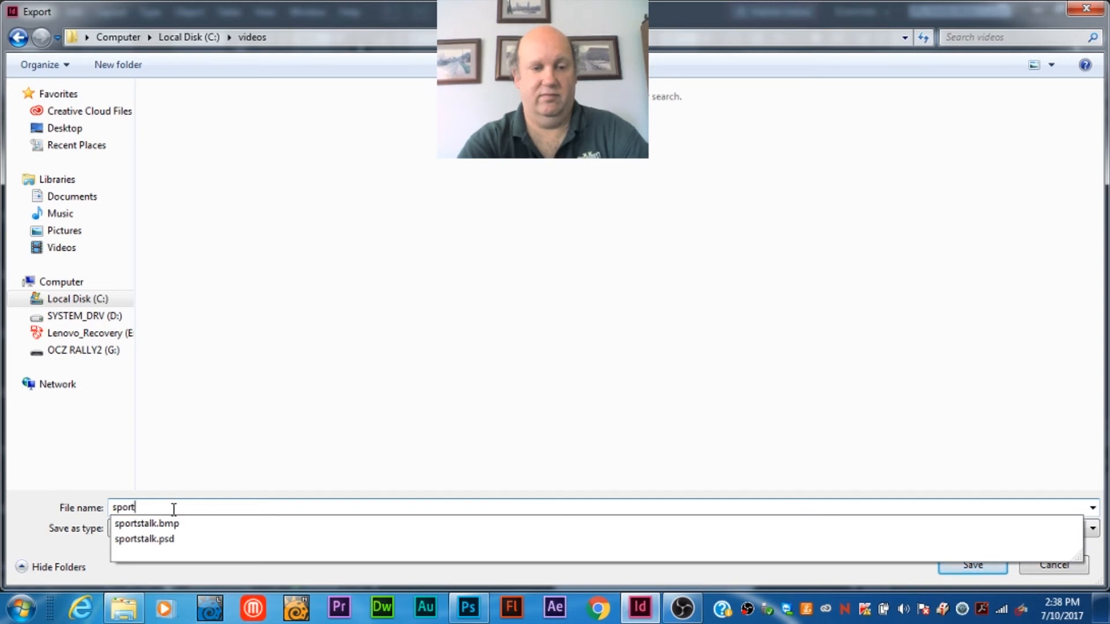
pyautogui.write('stalk')
pyautogui.press('Return')
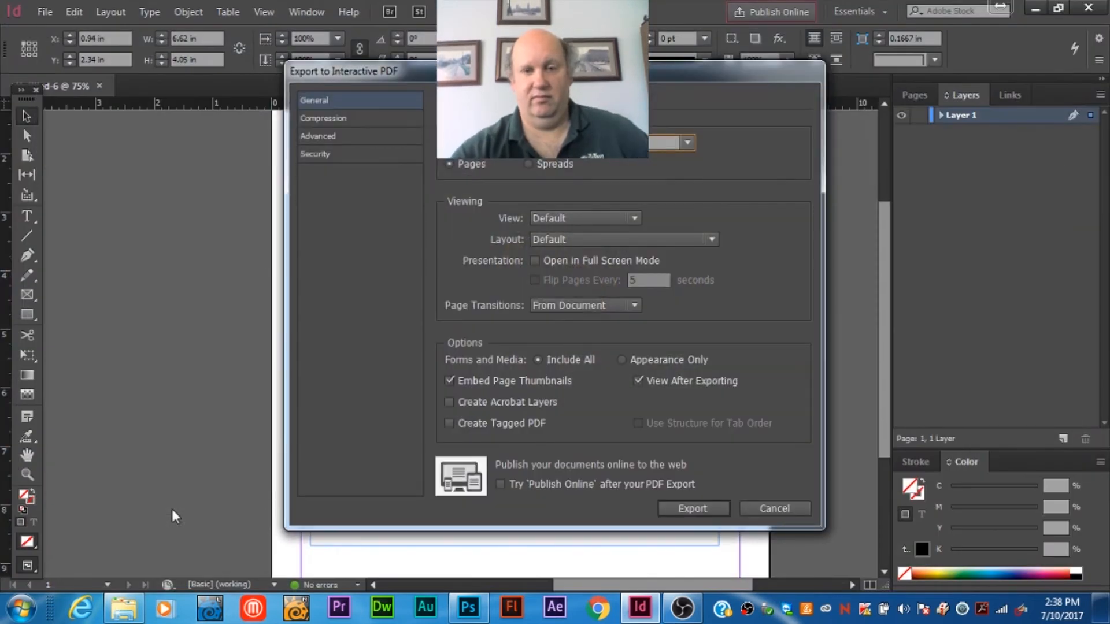
pyautogui.click(684, 510)
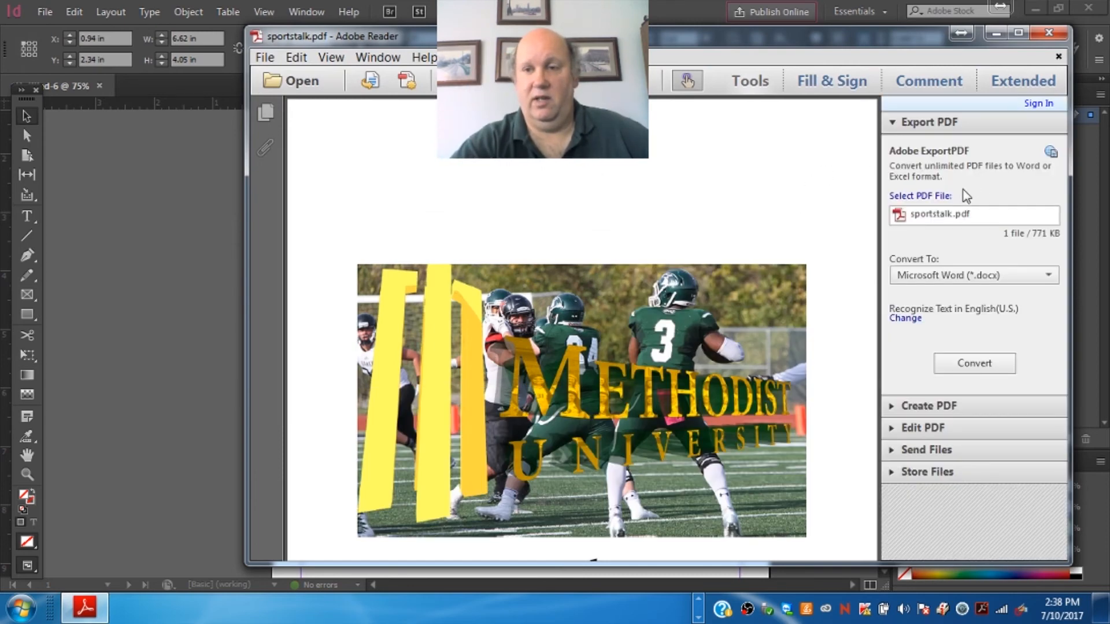
# Step: Shift the Adobe Reader window up and look over the exported sportstalk.pdf page, including the picture and the title below it
pyautogui.moveTo(722, 40); pyautogui.dragTo(650, 15)
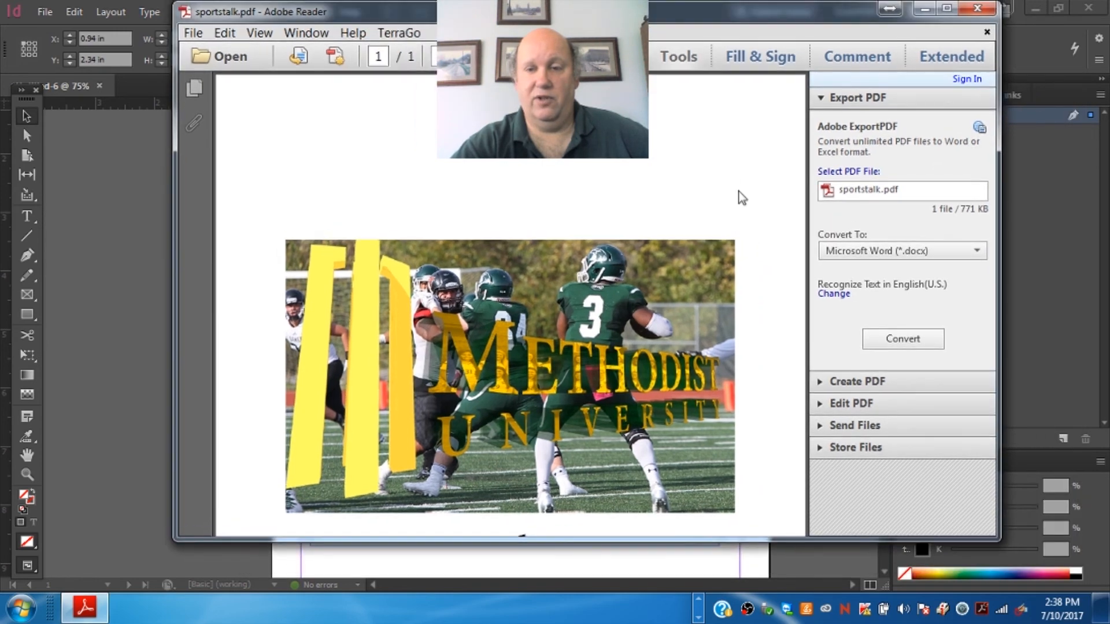
pyautogui.scroll(-3, 664, 343)
pyautogui.scroll(3, 667, 326)
pyautogui.scroll(-3, 670, 378)
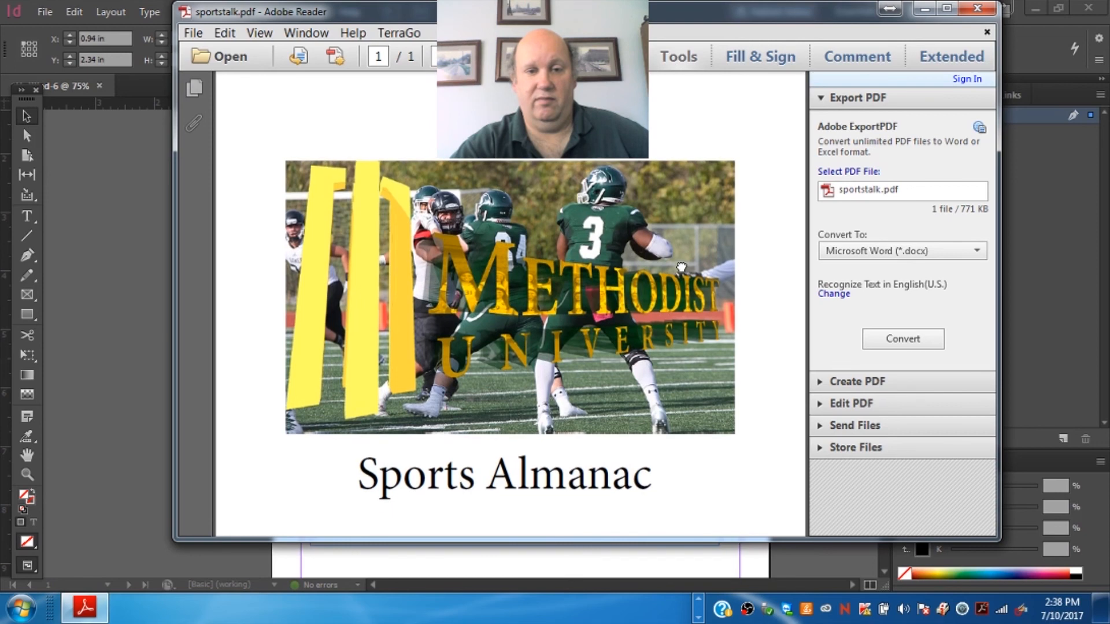
pyautogui.scroll(-6, 670, 381)
pyautogui.scroll(7, 676, 399)
pyautogui.scroll(2, 667, 251)
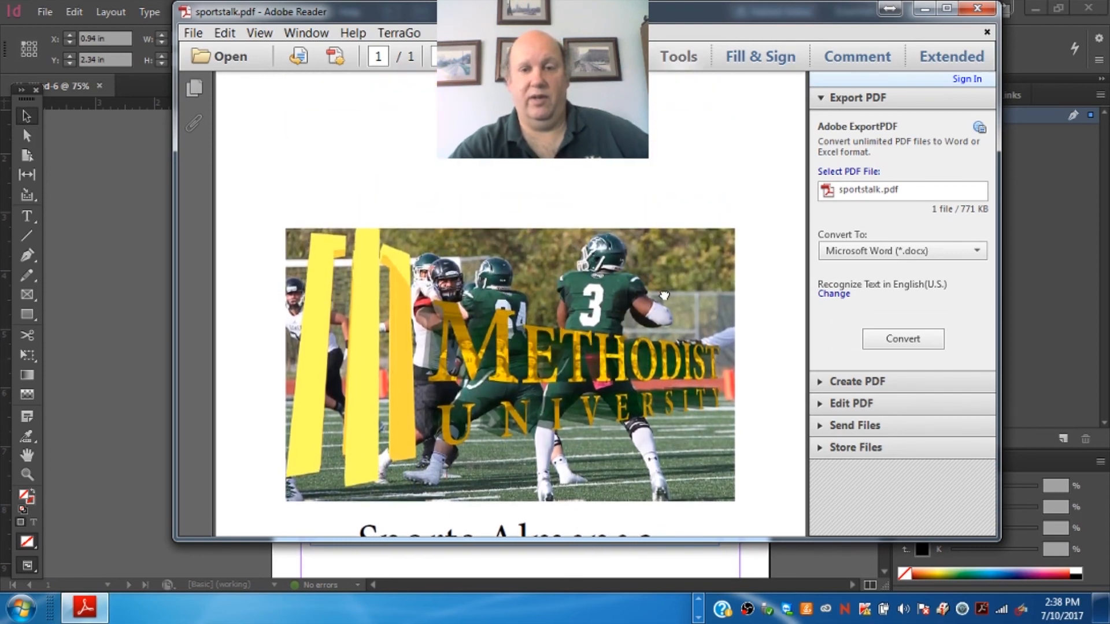